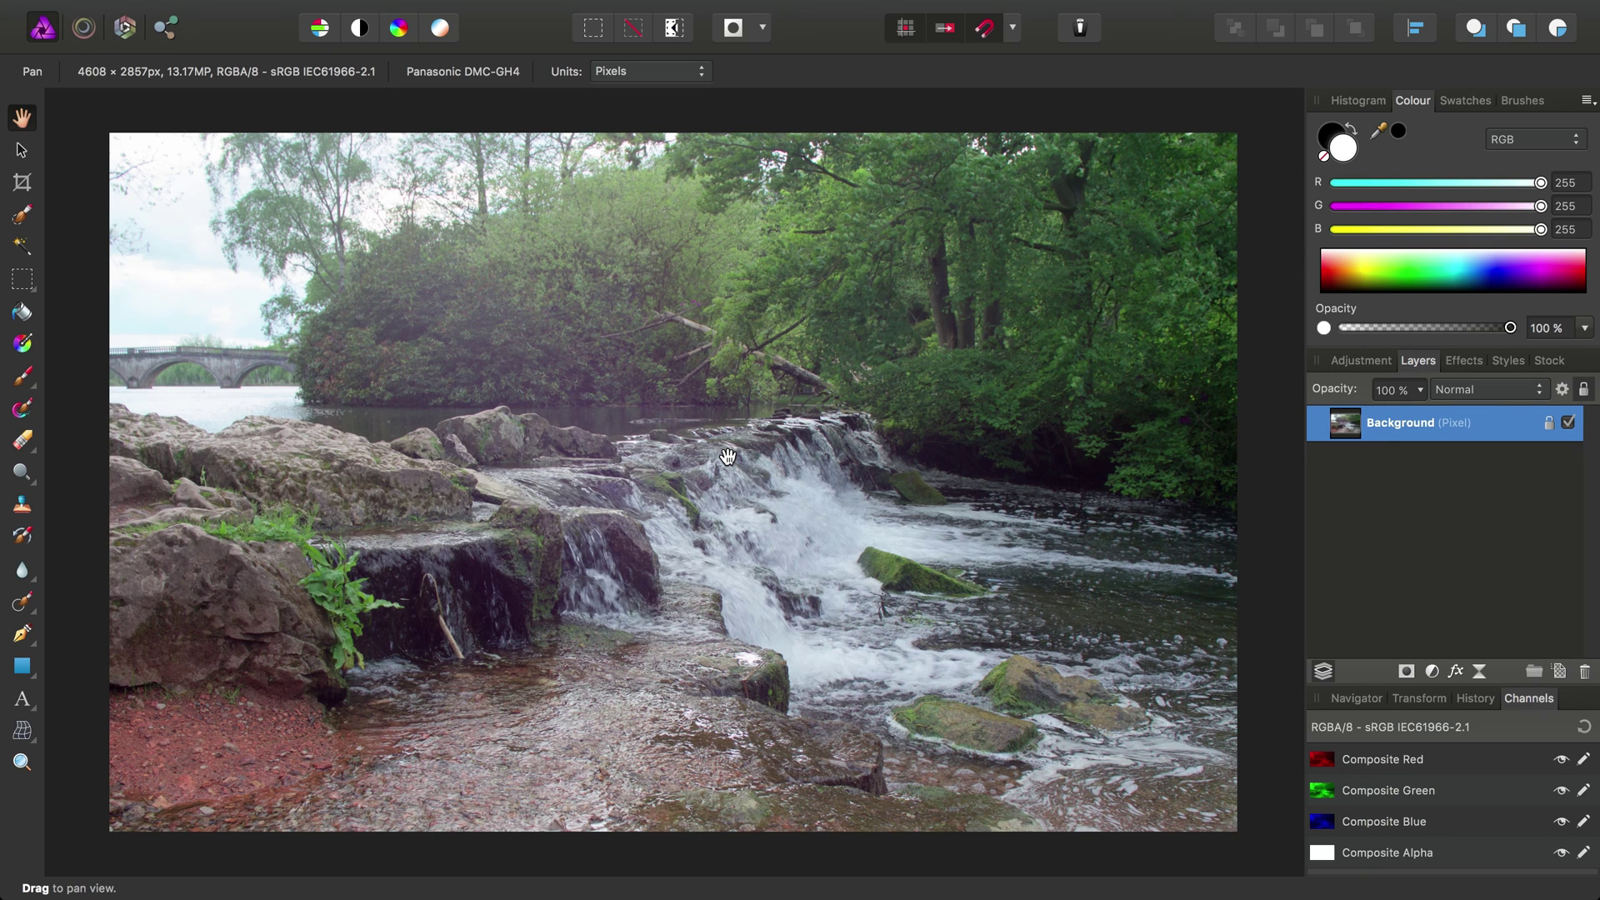
Choose the Paint Brush and set it to 1024 px width and 45% hardness, testing a black stroke
left_click(31, 383)
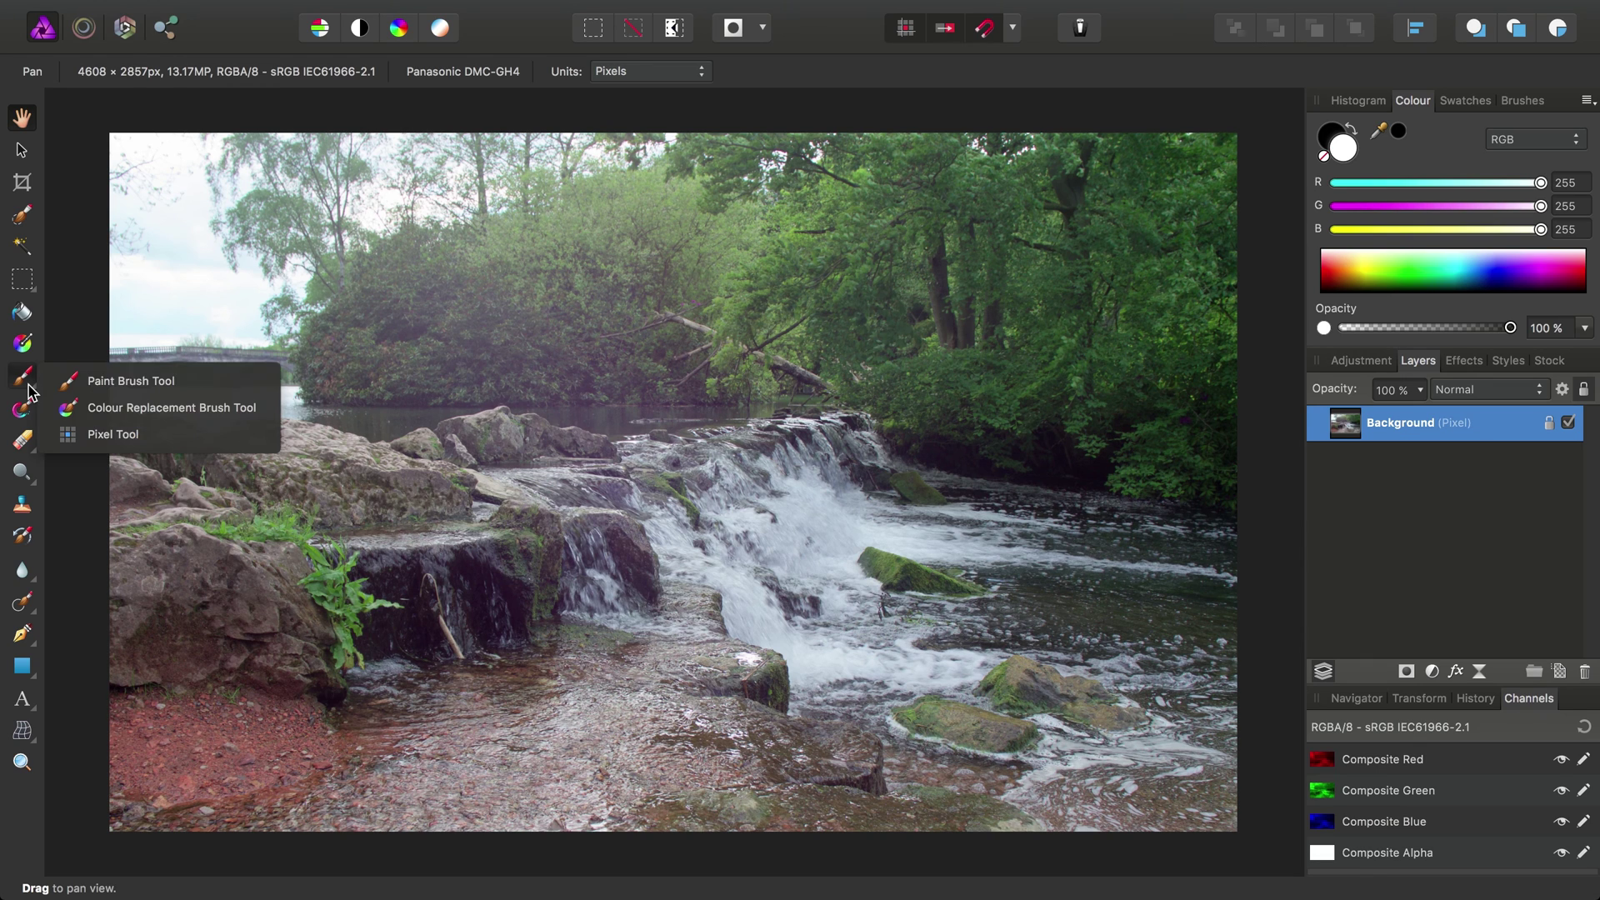
left_click(107, 383)
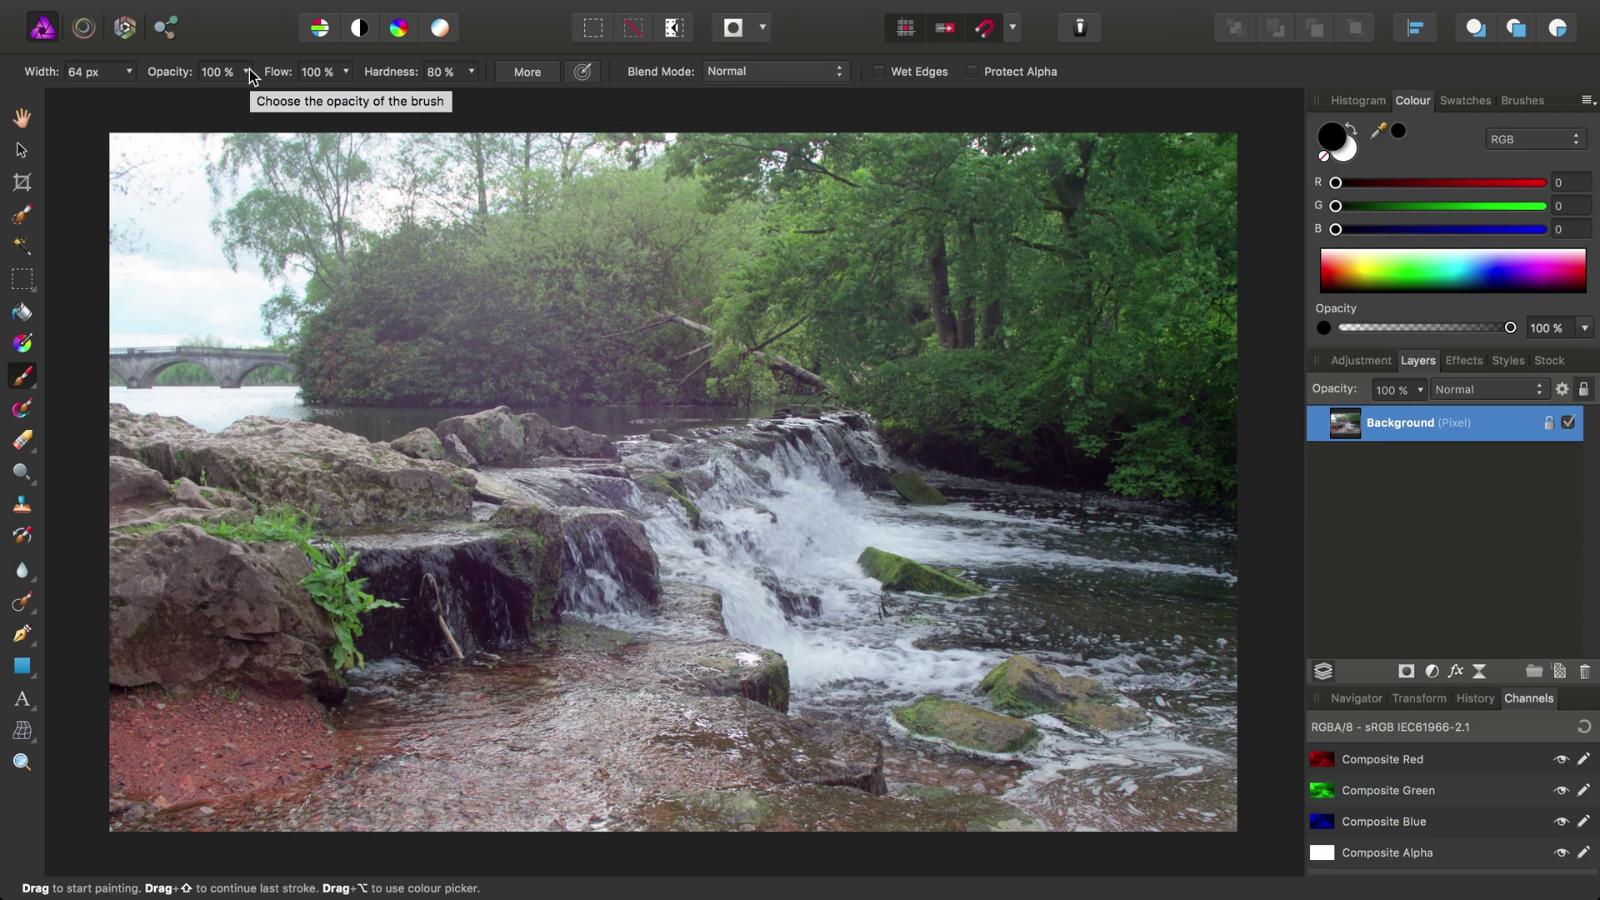
left_click(128, 72)
mouse_move(132, 99)
left_mouse_down()
mouse_move(148, 100)
mouse_move(122, 100)
left_mouse_up()
left_click(471, 72)
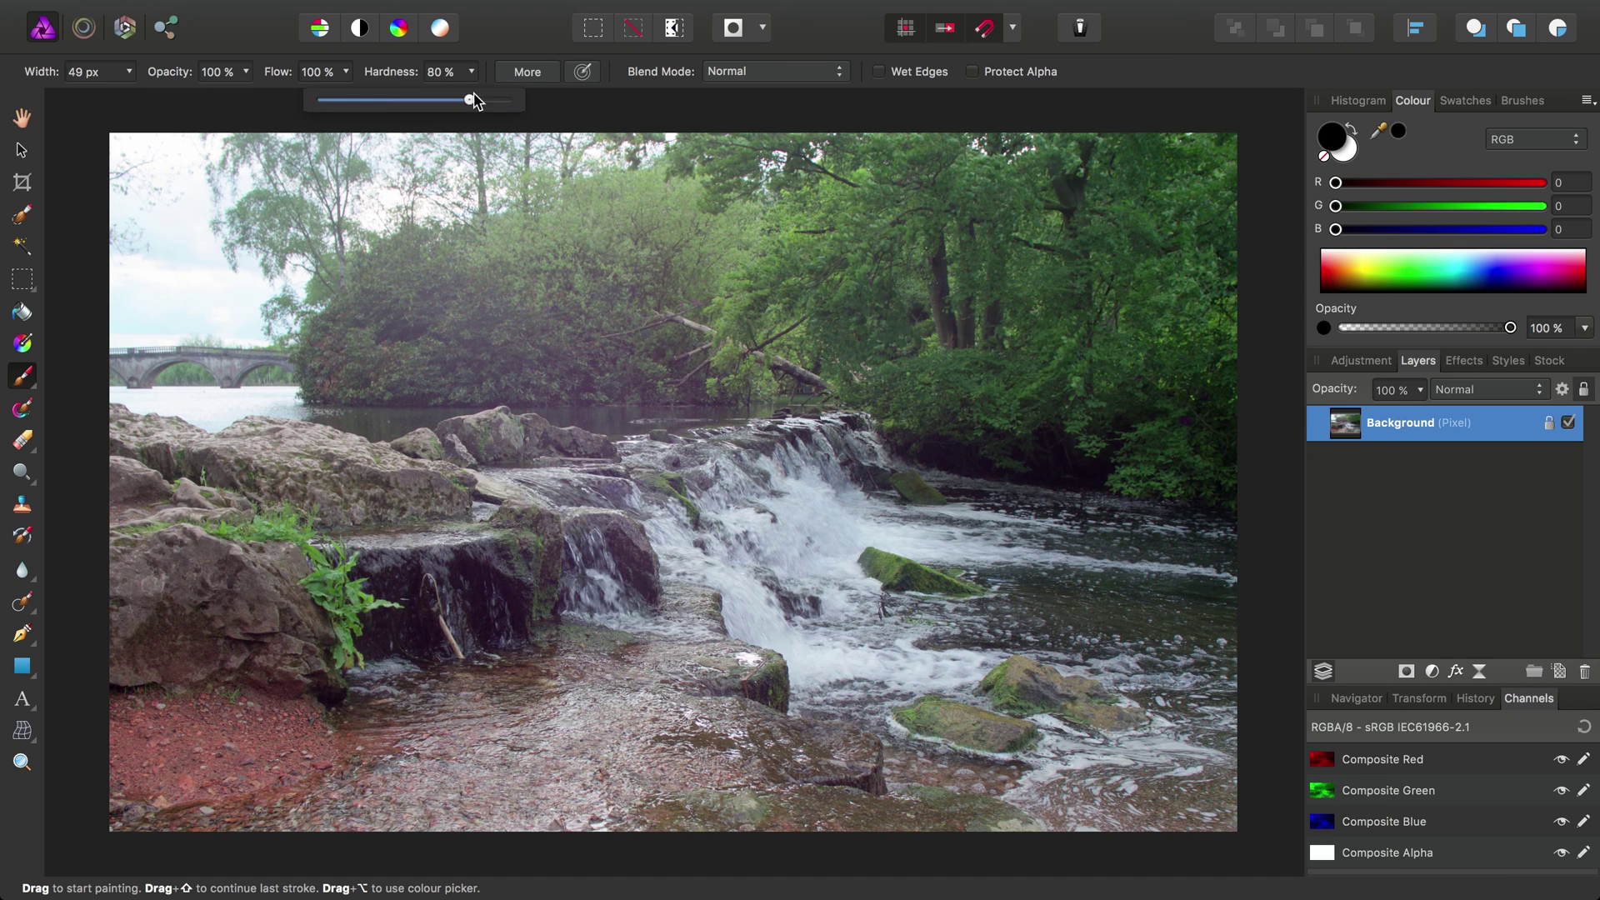
left_click_drag(472, 100, 420, 100)
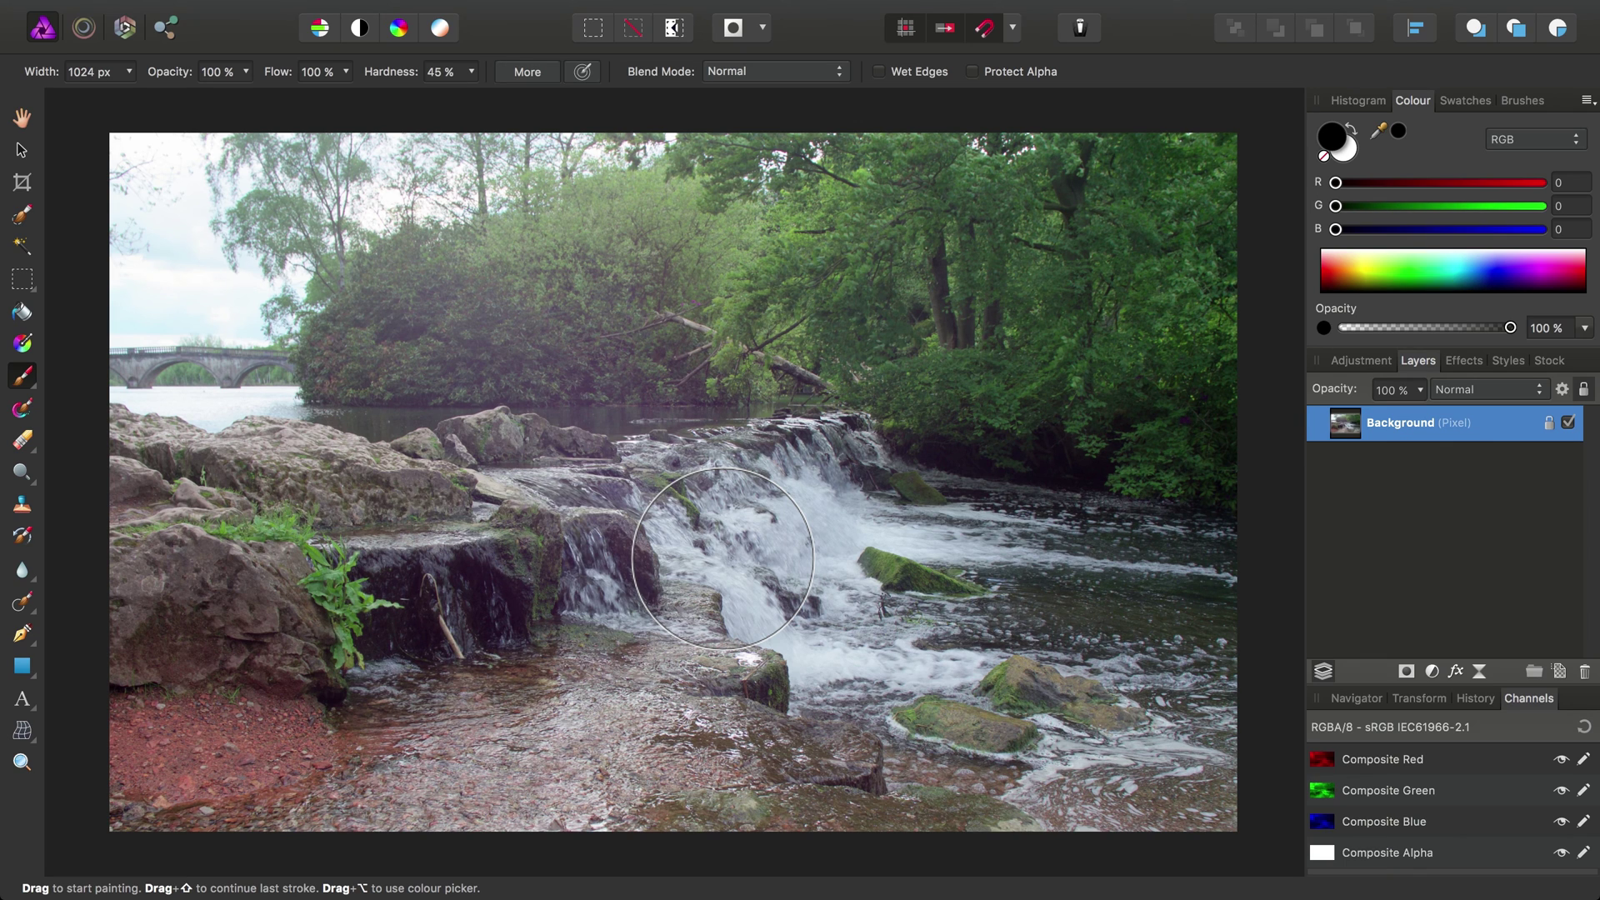
left_click_drag(467, 350, 518, 375)
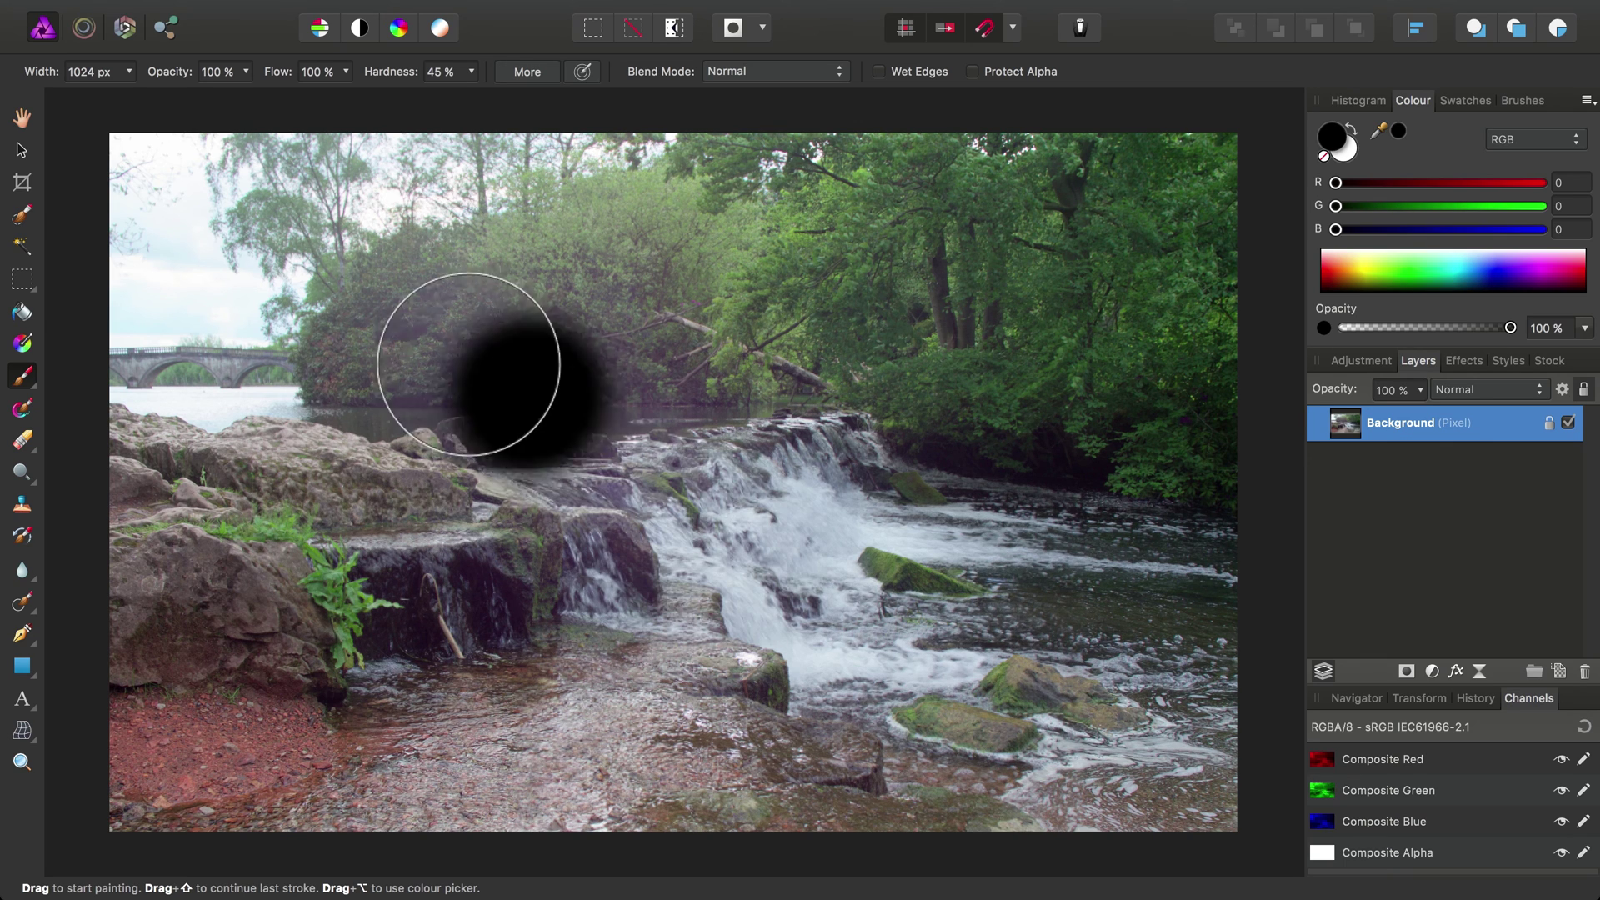
Paint a selection over the left rock ledges with the Selection Brush, trimming the edge by the waterfall
left_click(23, 218)
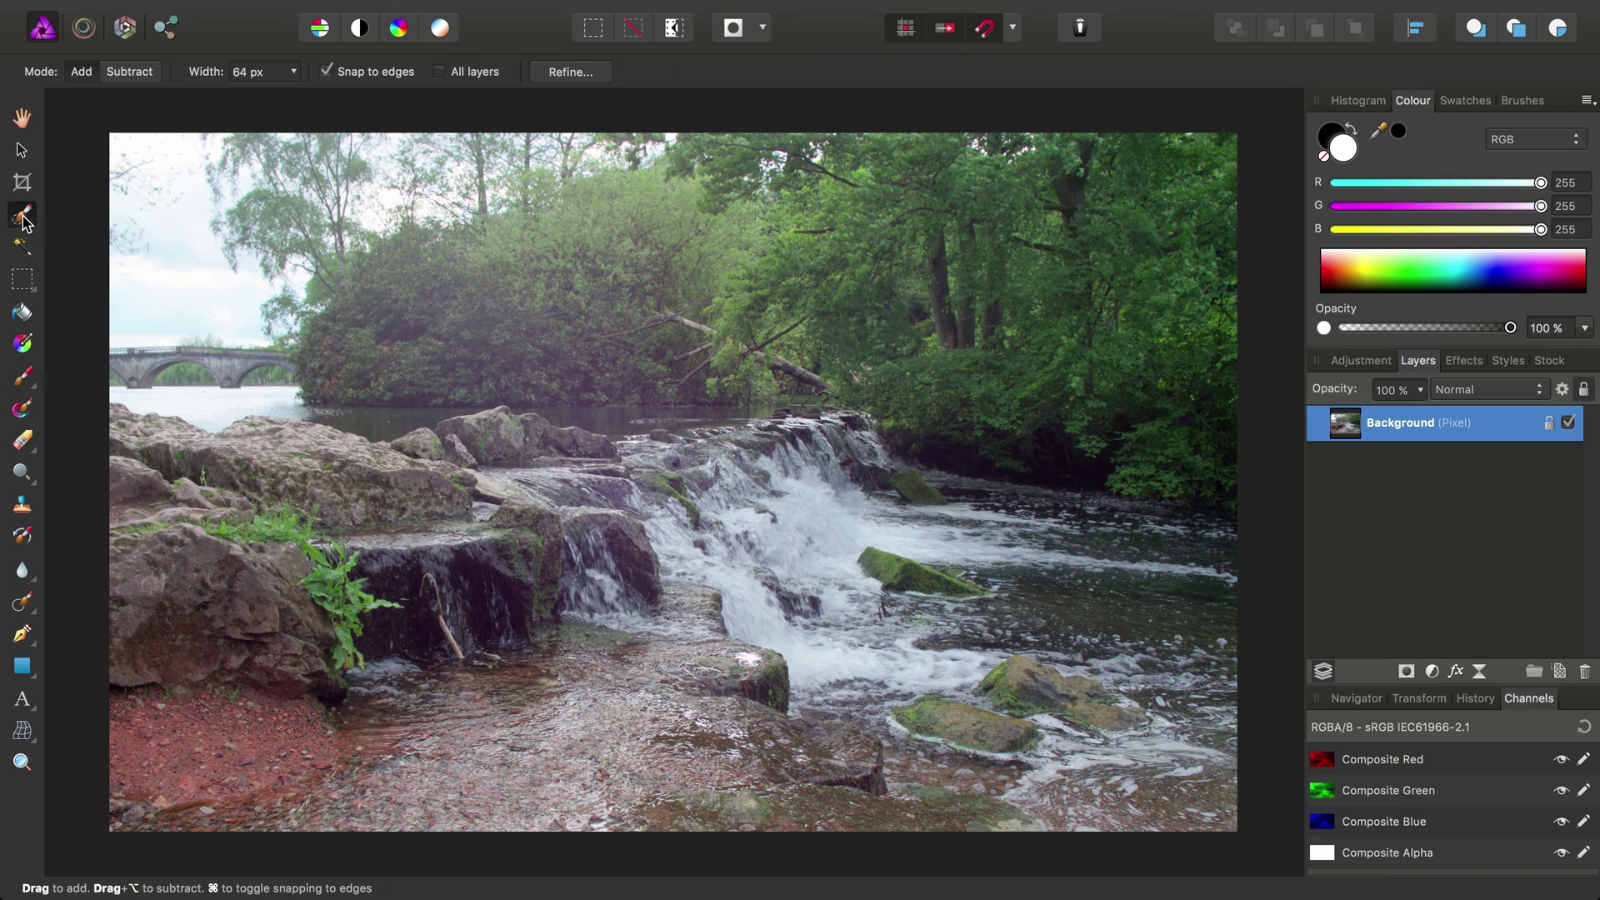
mouse_move(258, 469)
left_mouse_down()
mouse_move(381, 499)
mouse_move(245, 454)
mouse_move(408, 519)
mouse_move(239, 491)
mouse_move(132, 460)
mouse_move(208, 475)
mouse_move(126, 438)
left_mouse_up()
mouse_move(400, 495)
left_mouse_down()
mouse_move(300, 443)
mouse_move(415, 495)
mouse_move(506, 501)
mouse_move(285, 504)
mouse_move(219, 573)
mouse_move(143, 565)
mouse_move(532, 582)
mouse_move(430, 522)
mouse_move(555, 507)
mouse_move(333, 621)
mouse_move(132, 619)
mouse_move(122, 639)
mouse_move(276, 675)
mouse_move(430, 680)
mouse_move(574, 600)
mouse_move(623, 457)
mouse_move(571, 504)
mouse_move(530, 434)
mouse_move(606, 467)
mouse_move(407, 446)
mouse_move(501, 469)
left_mouse_up()
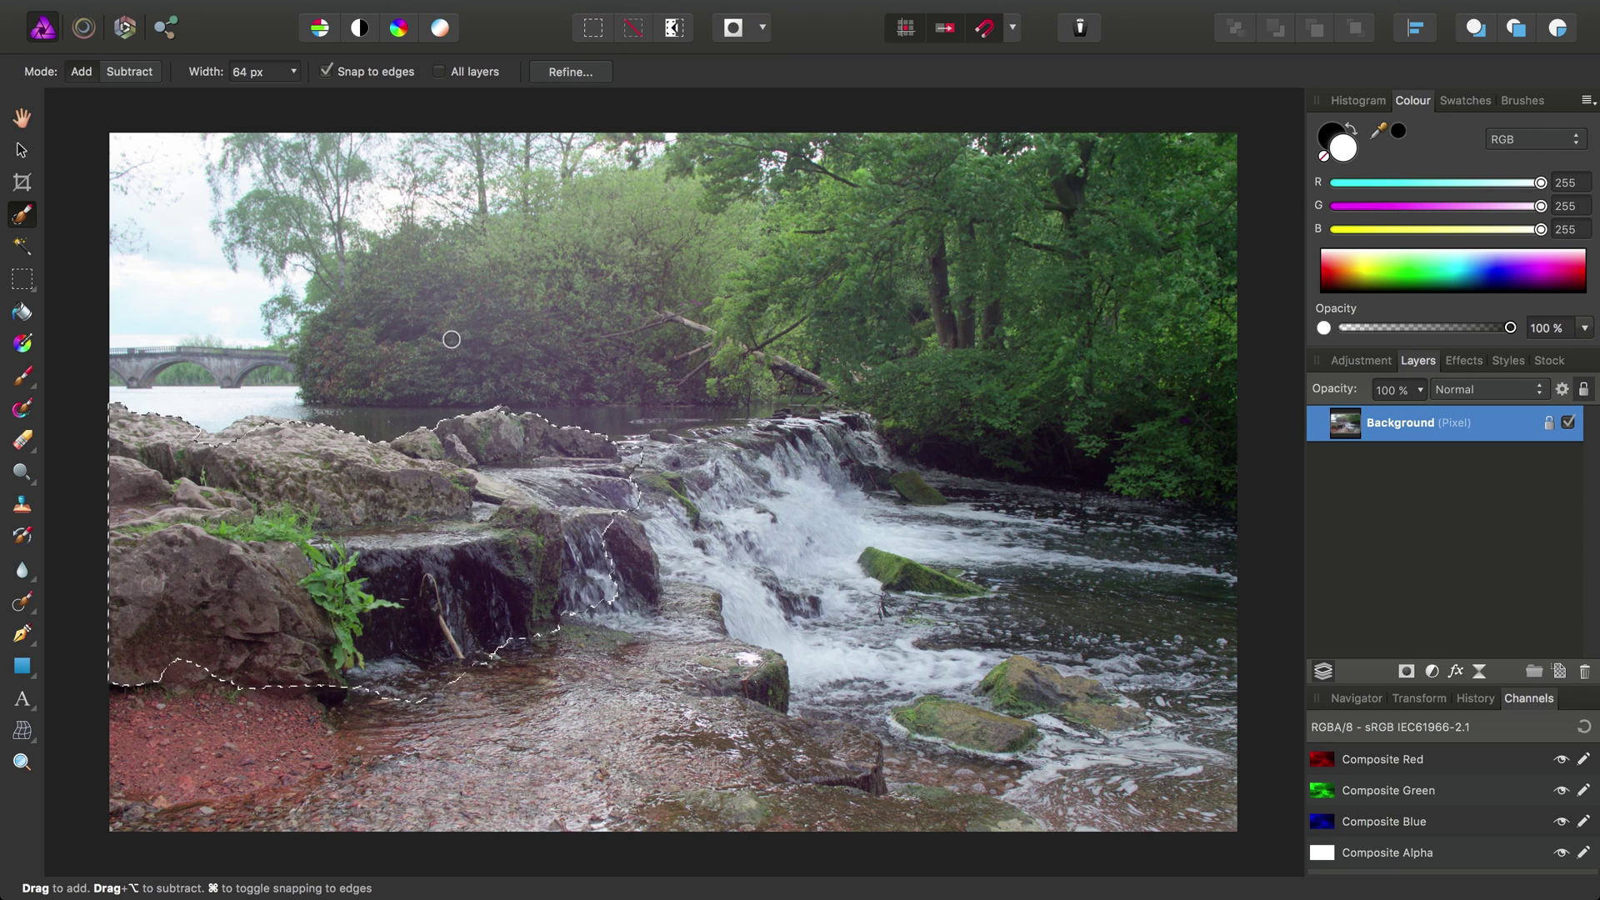
left_click(125, 72)
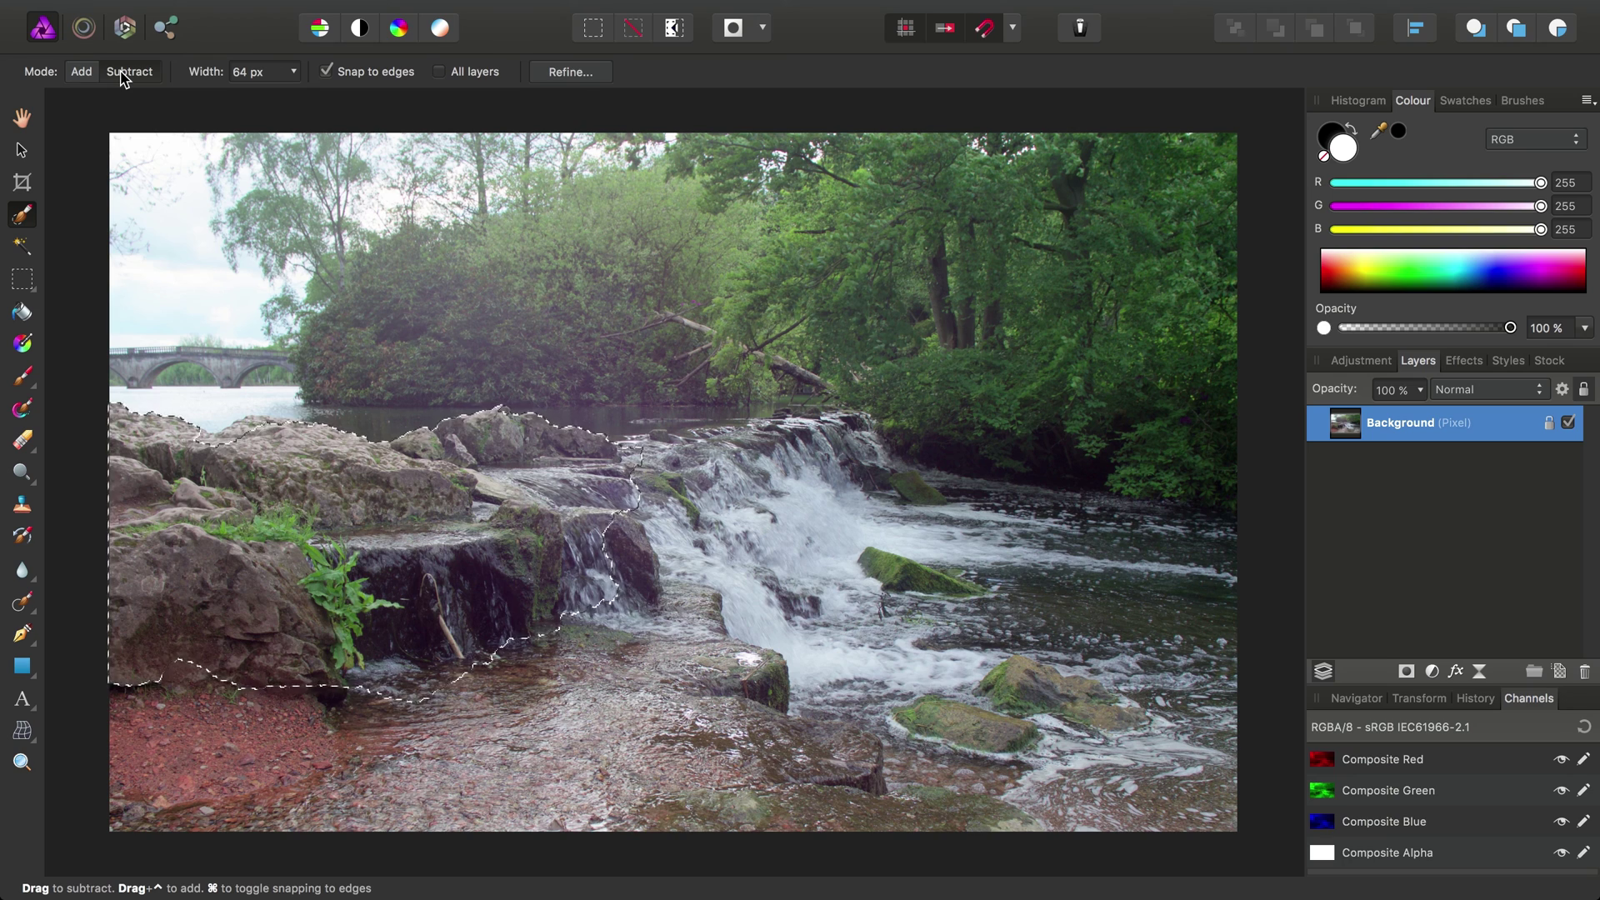
left_click(87, 73)
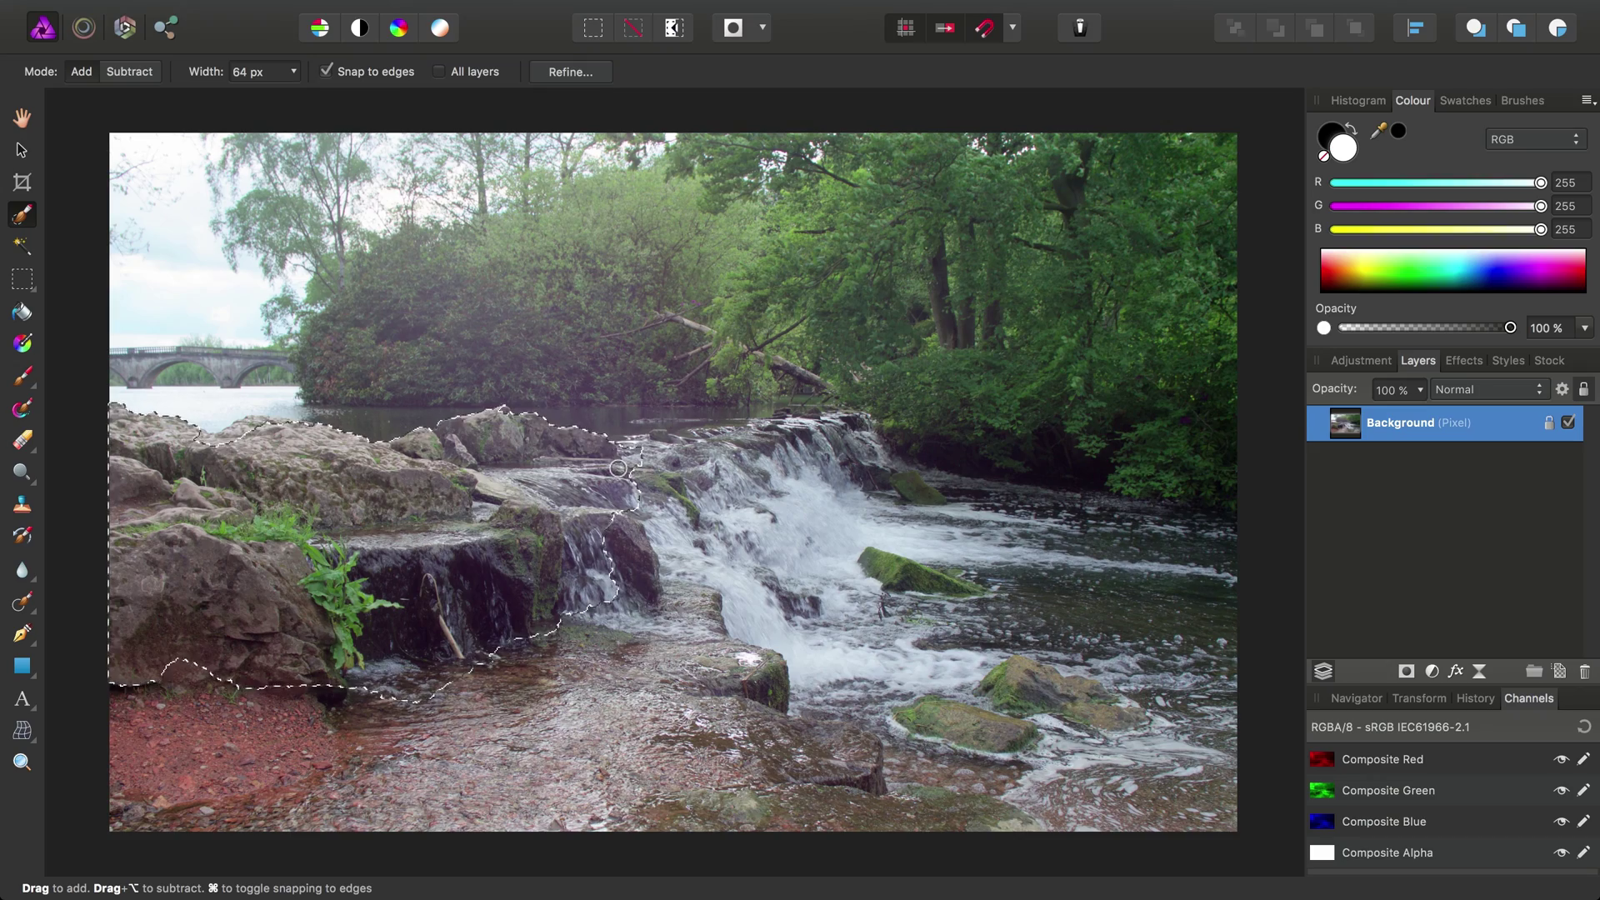
mouse_move(625, 446)
left_mouse_down()
mouse_move(560, 453)
mouse_move(627, 443)
mouse_move(615, 497)
mouse_move(569, 512)
mouse_move(564, 550)
mouse_move(599, 544)
mouse_move(571, 528)
mouse_move(577, 572)
mouse_move(558, 591)
mouse_move(584, 580)
mouse_move(543, 577)
mouse_move(584, 613)
mouse_move(543, 622)
mouse_move(543, 423)
mouse_move(469, 390)
mouse_move(506, 446)
mouse_move(507, 495)
mouse_move(481, 637)
mouse_move(451, 682)
mouse_move(418, 685)
left_mouse_up()
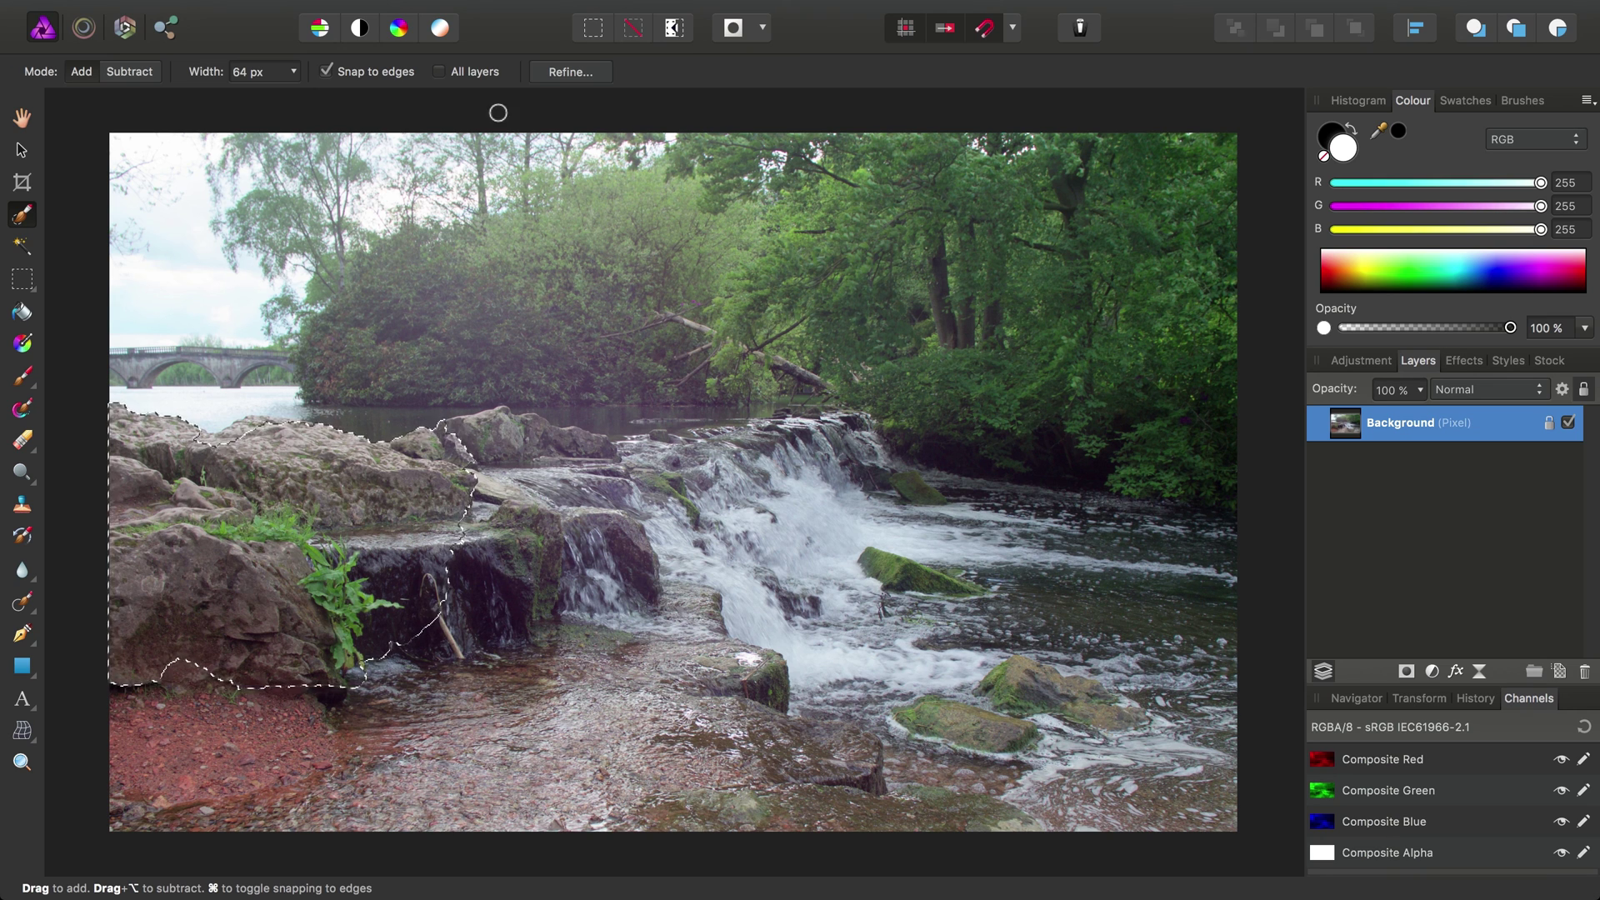
Deselect the rocks and return to the Paint Brush tool
left_click(504, 10)
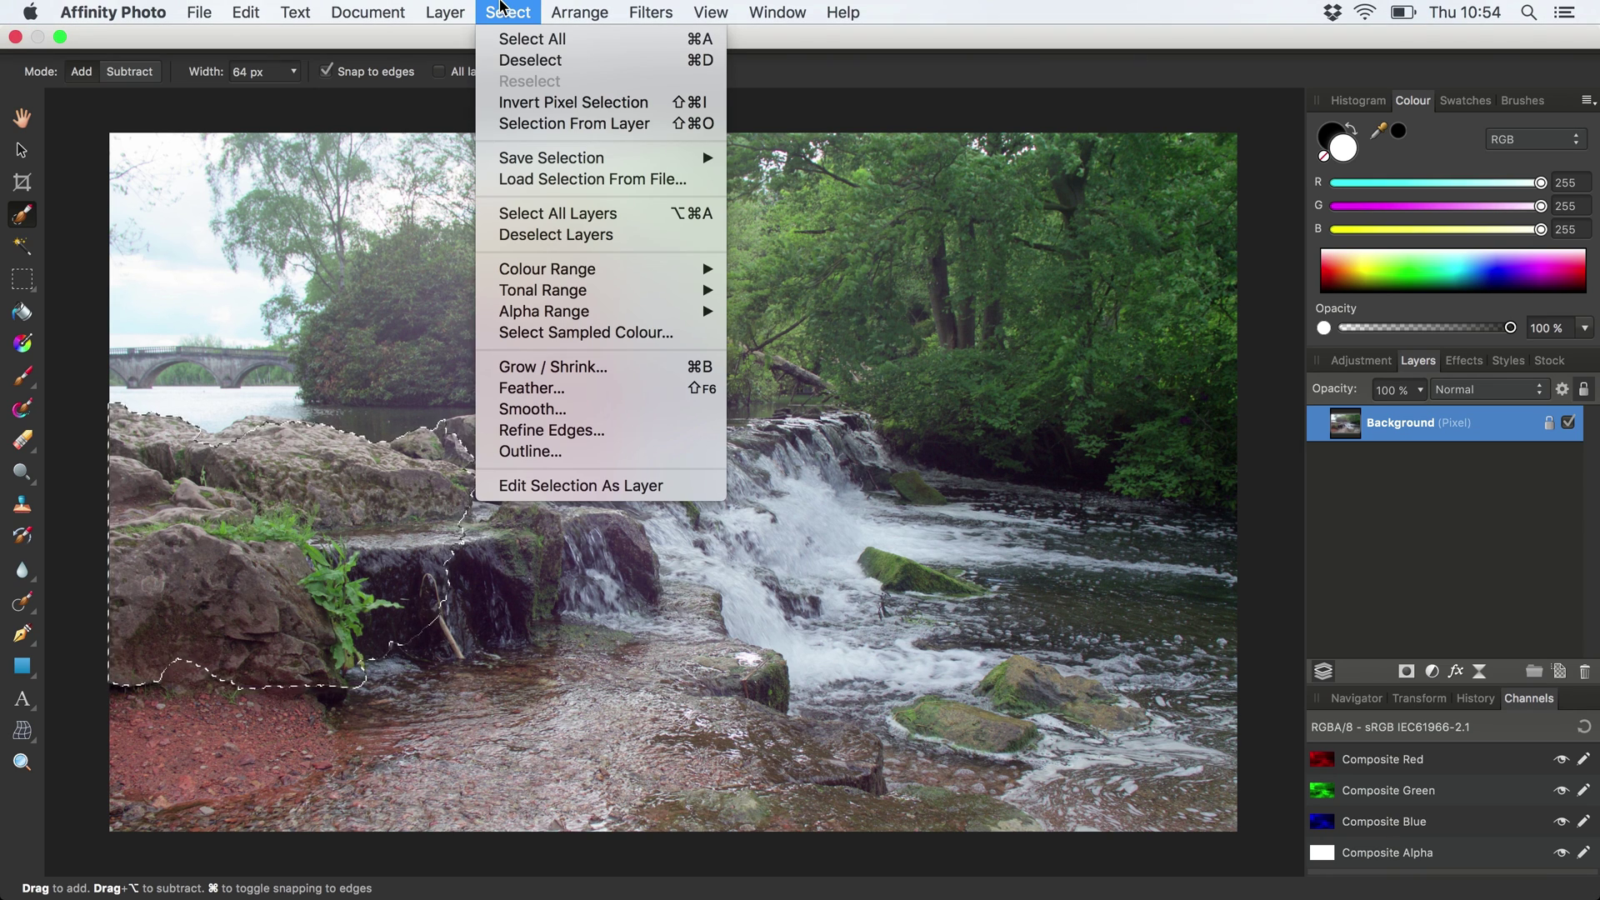
left_click(567, 62)
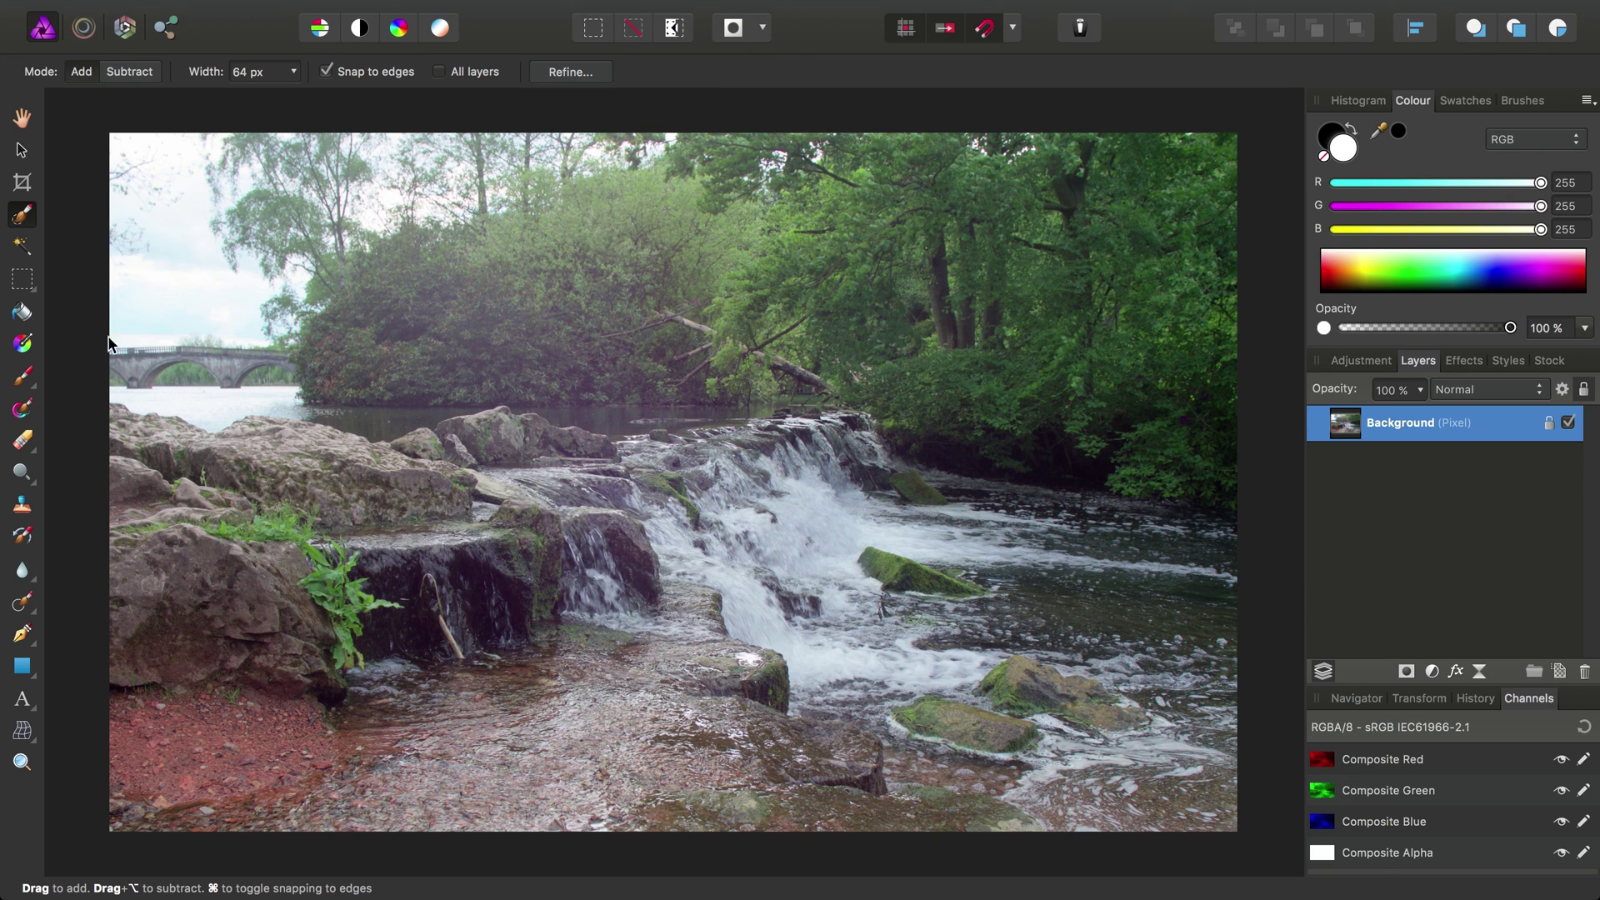
left_click(31, 375)
left_click(108, 375)
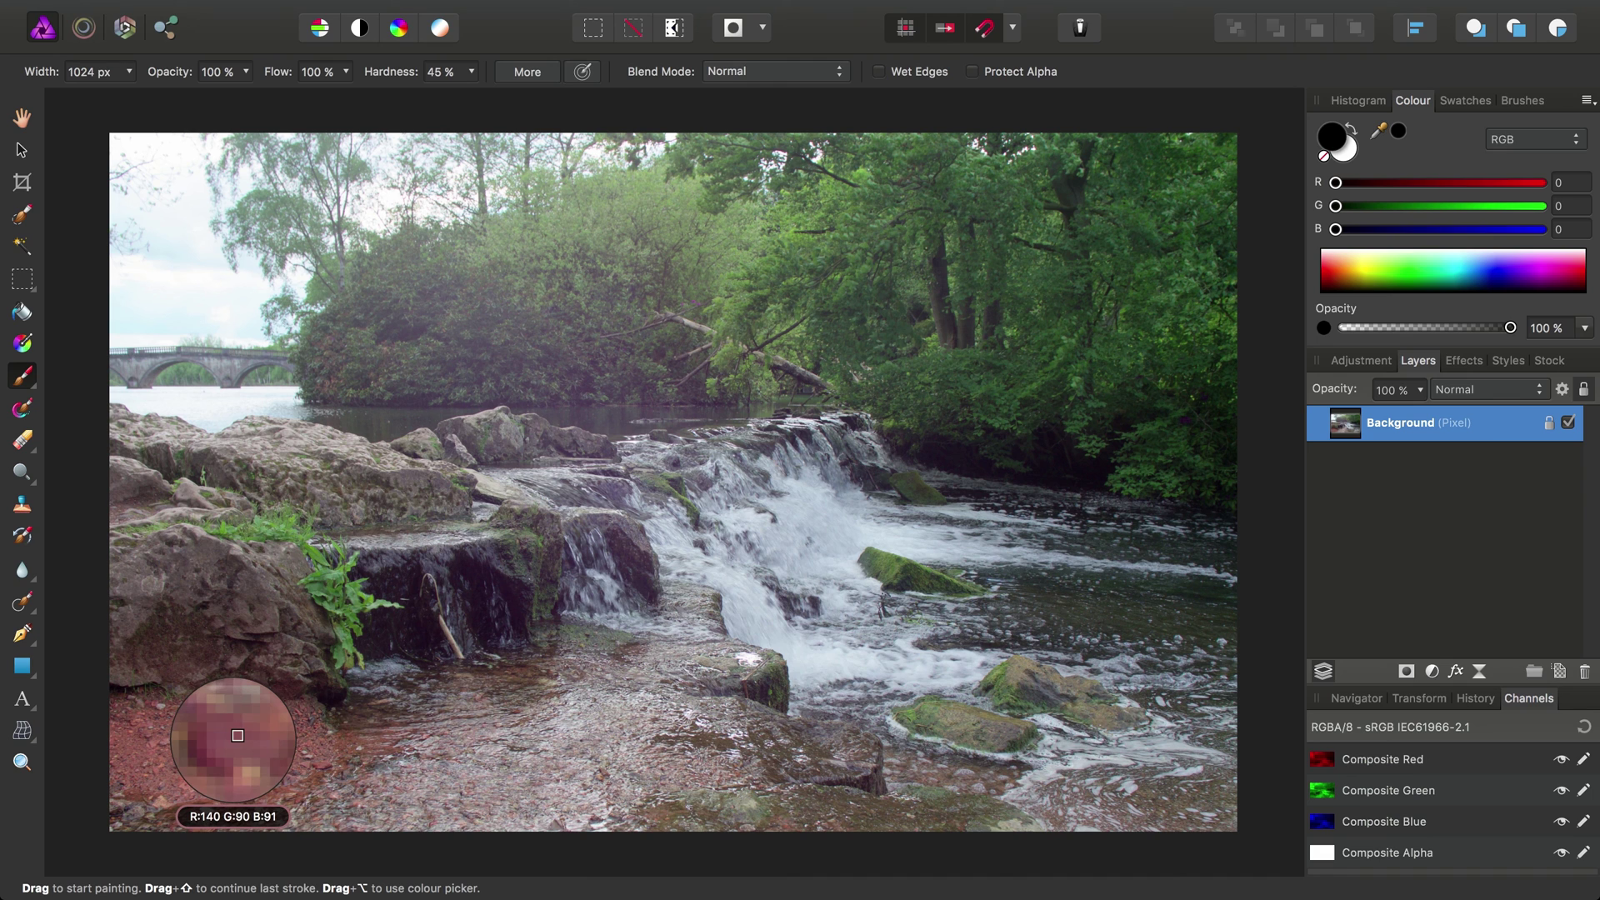
Sample the reddish ground colour R140 G90 B91 as the brush colour and test a dab
left_click(237, 735, "alt")
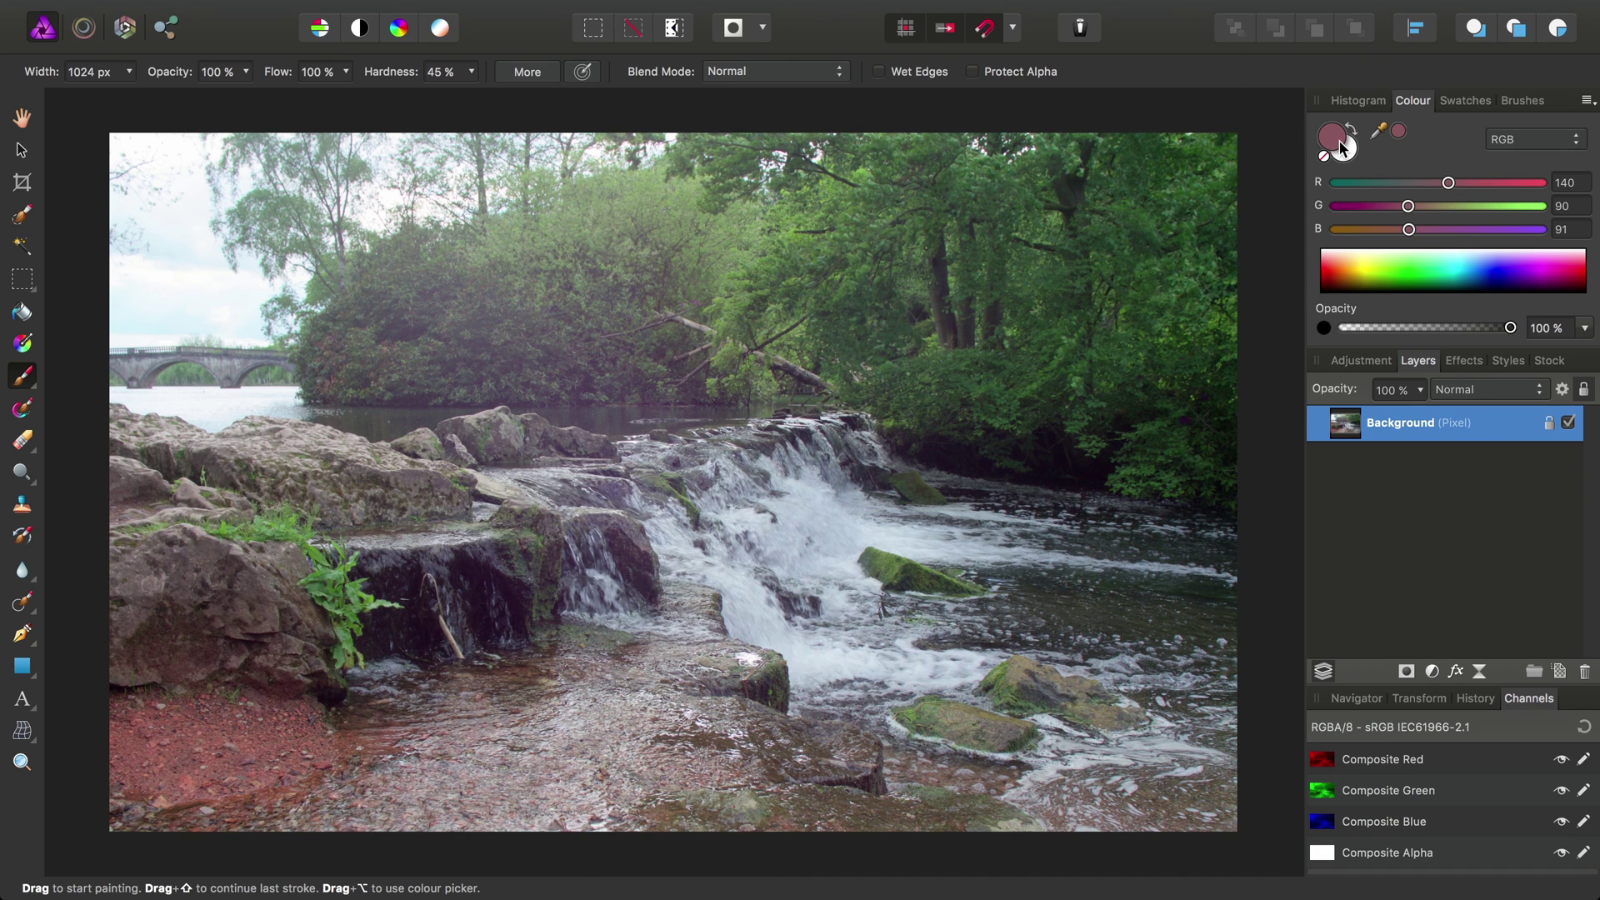
left_click(983, 482)
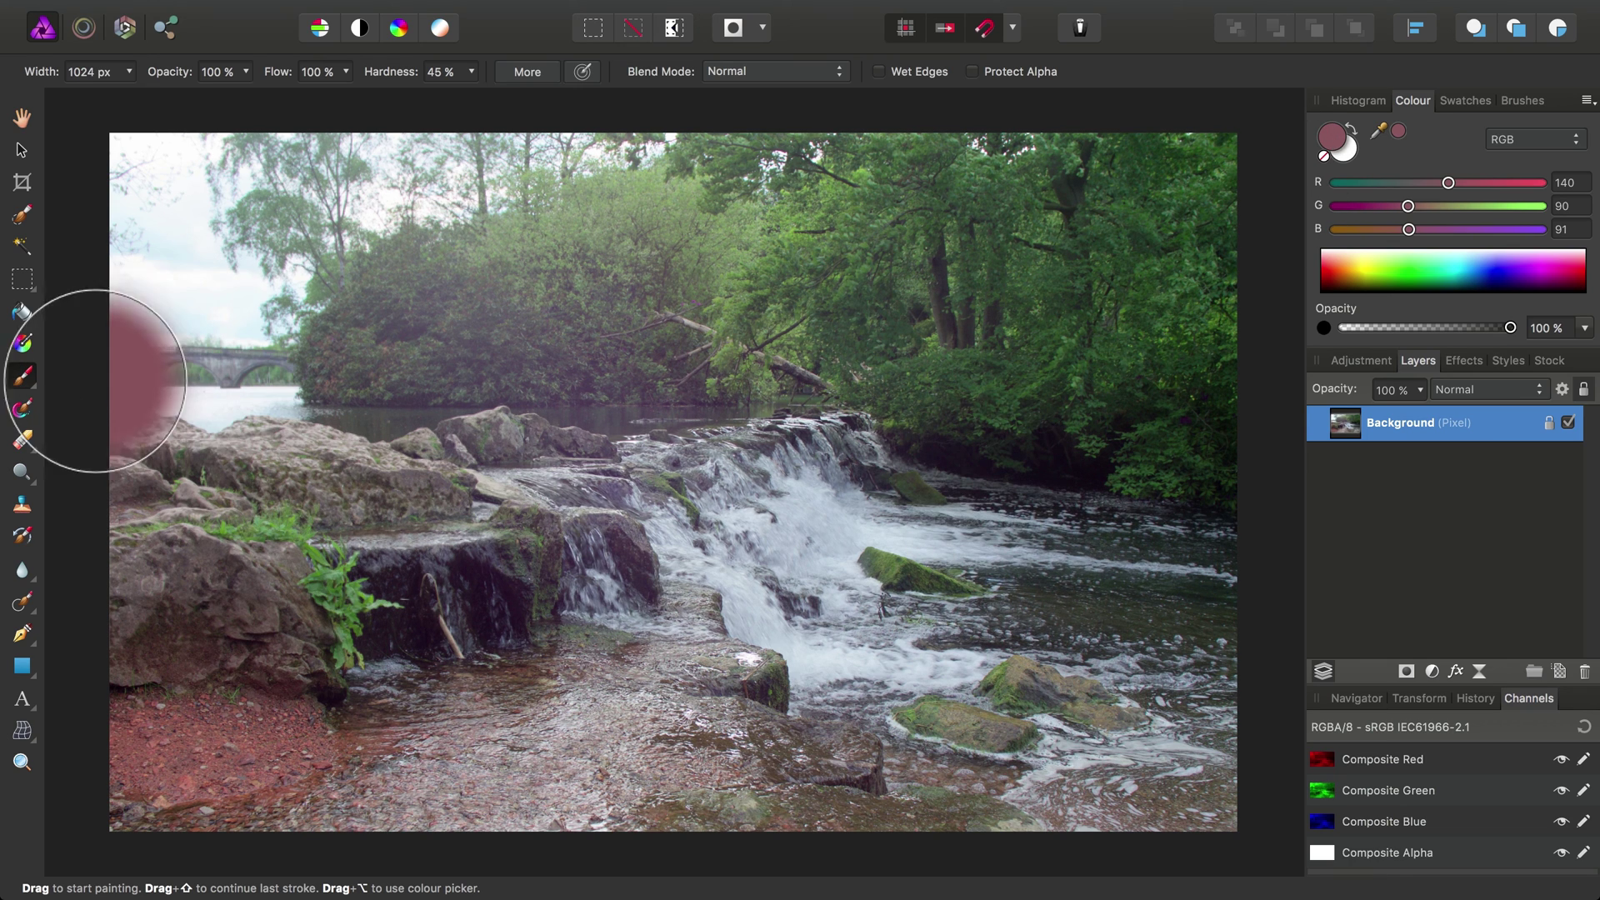
left_click(22, 471)
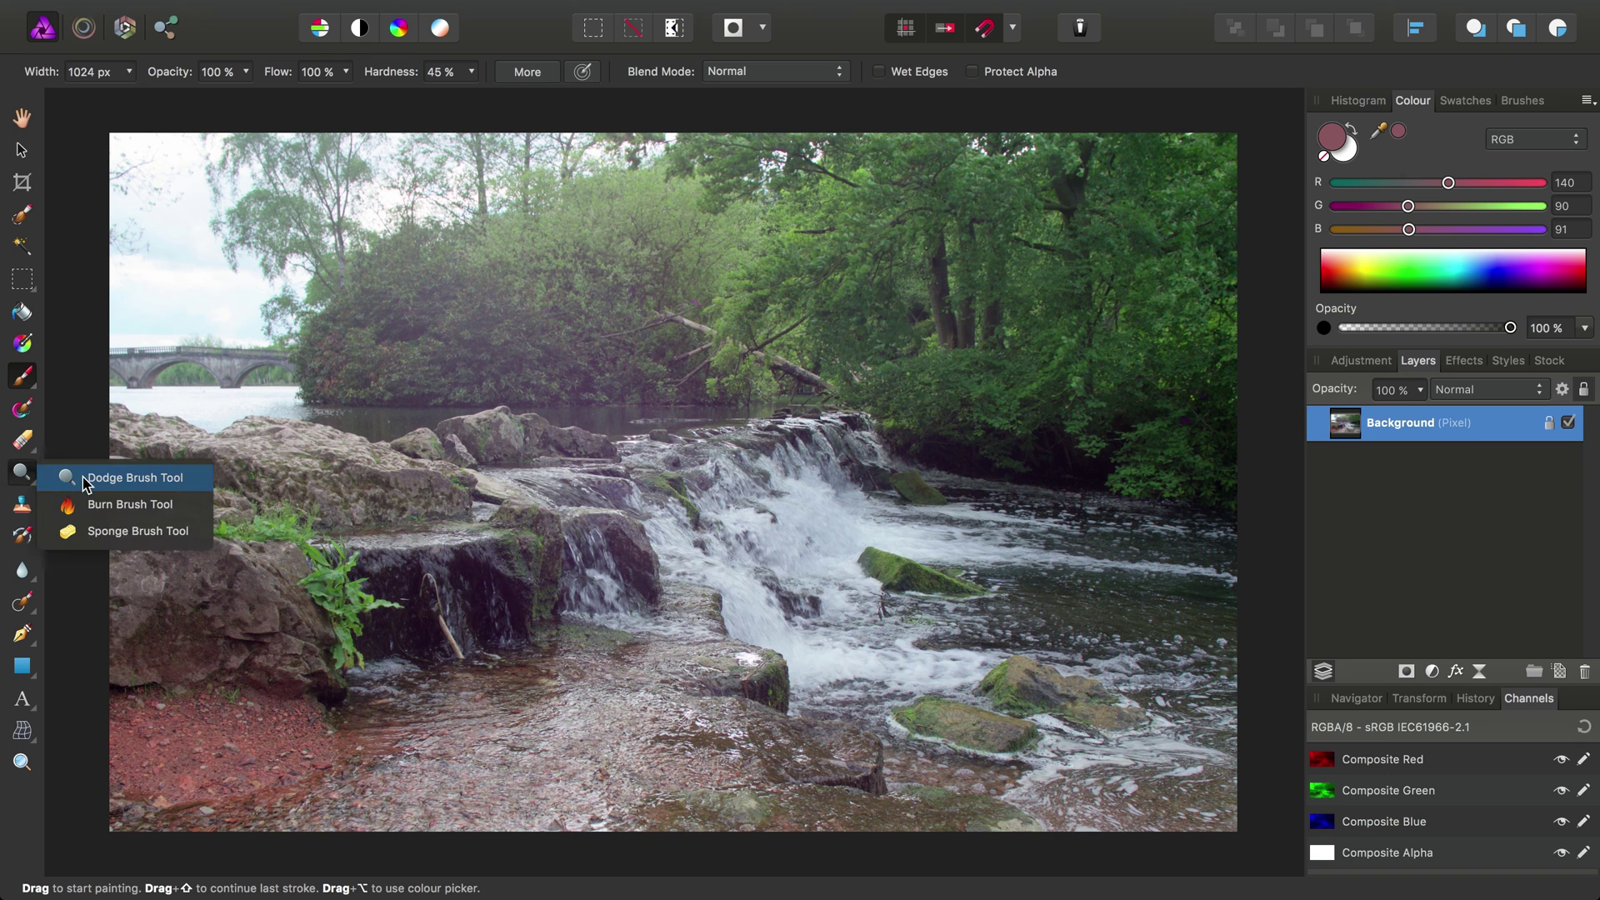
Use the Dodge Brush at 25% opacity, limited to Highlights, to lighten the left rocks
left_click(85, 479)
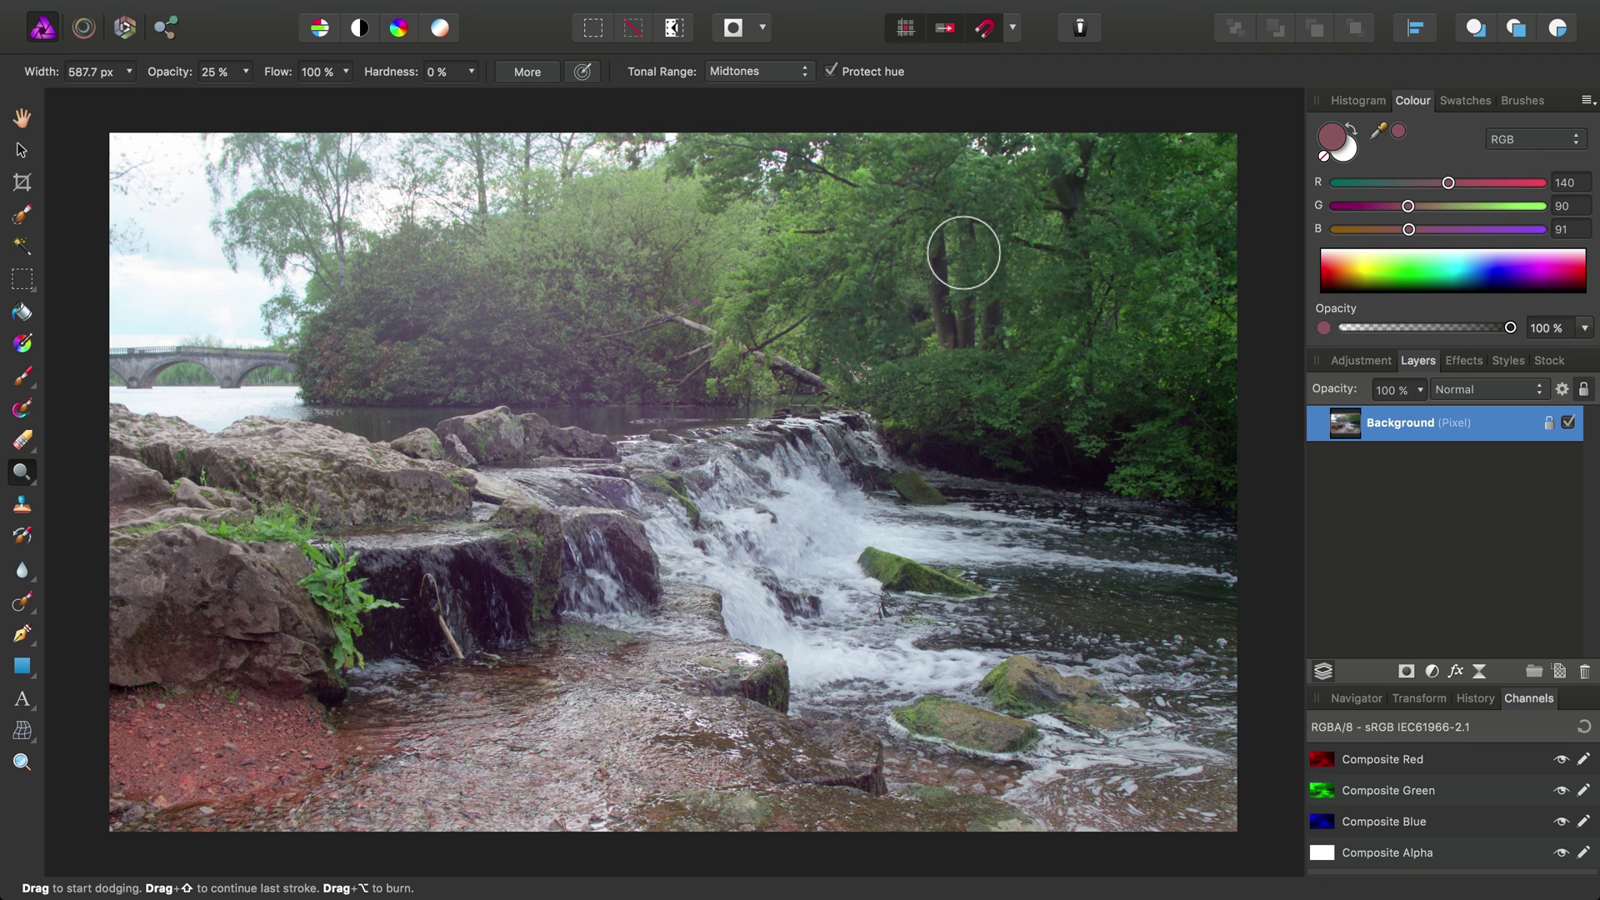
left_click(749, 74)
left_click(743, 89)
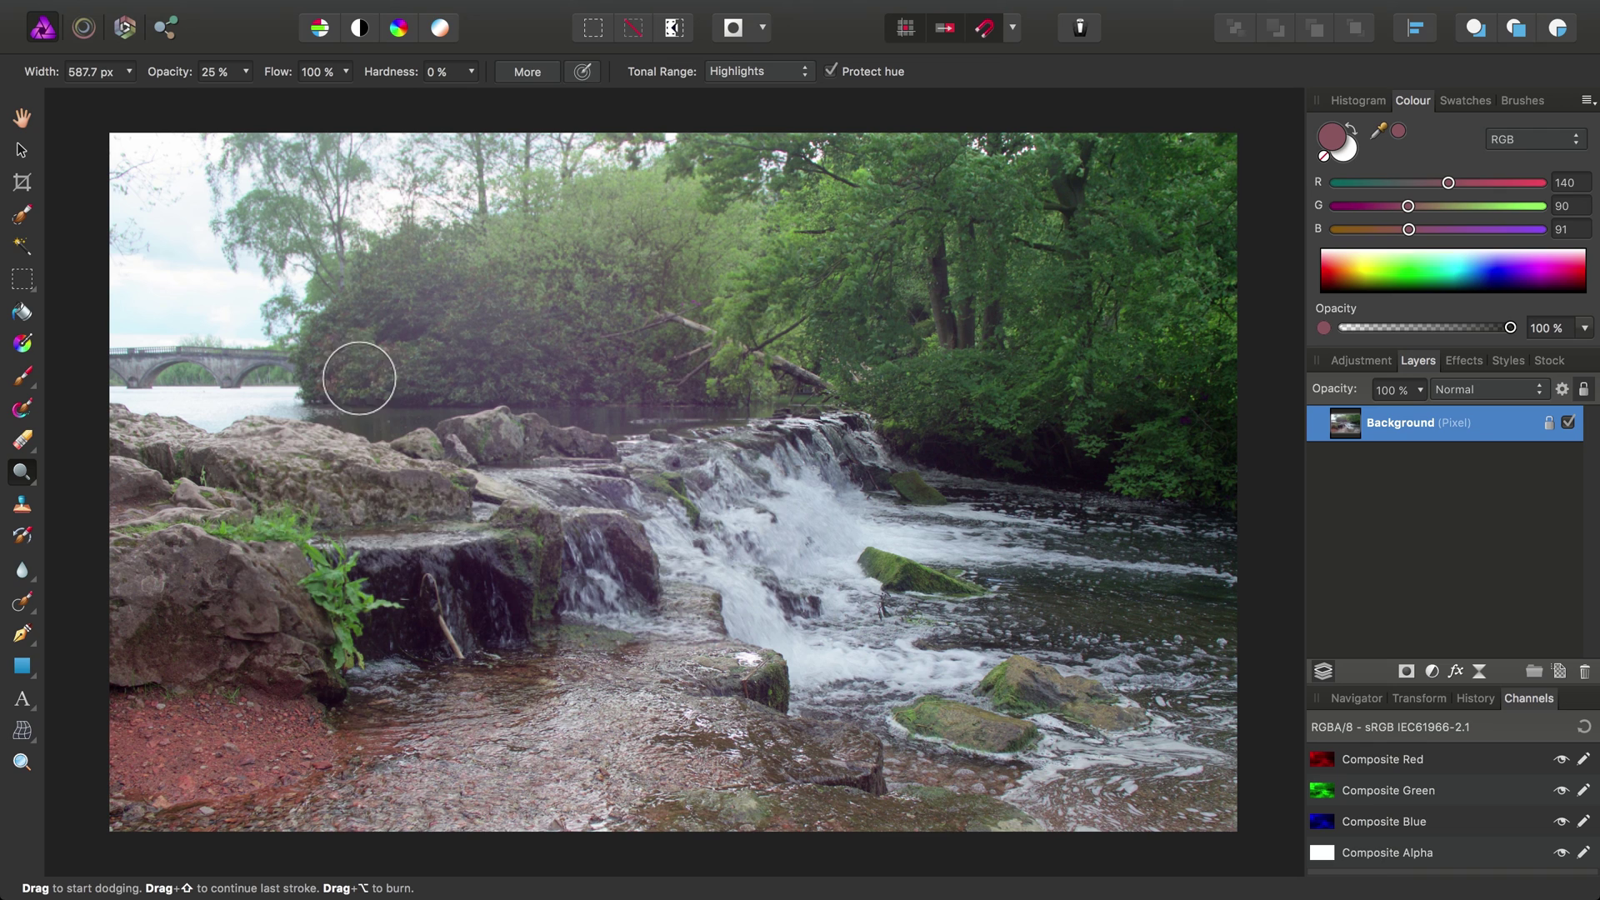
mouse_move(311, 490)
left_mouse_down()
mouse_move(402, 496)
mouse_move(248, 461)
mouse_move(126, 464)
mouse_move(360, 500)
mouse_move(526, 474)
mouse_move(521, 461)
mouse_move(596, 519)
mouse_move(419, 507)
mouse_move(478, 480)
mouse_move(133, 466)
mouse_move(212, 540)
mouse_move(223, 518)
mouse_move(199, 504)
mouse_move(174, 530)
left_mouse_up()
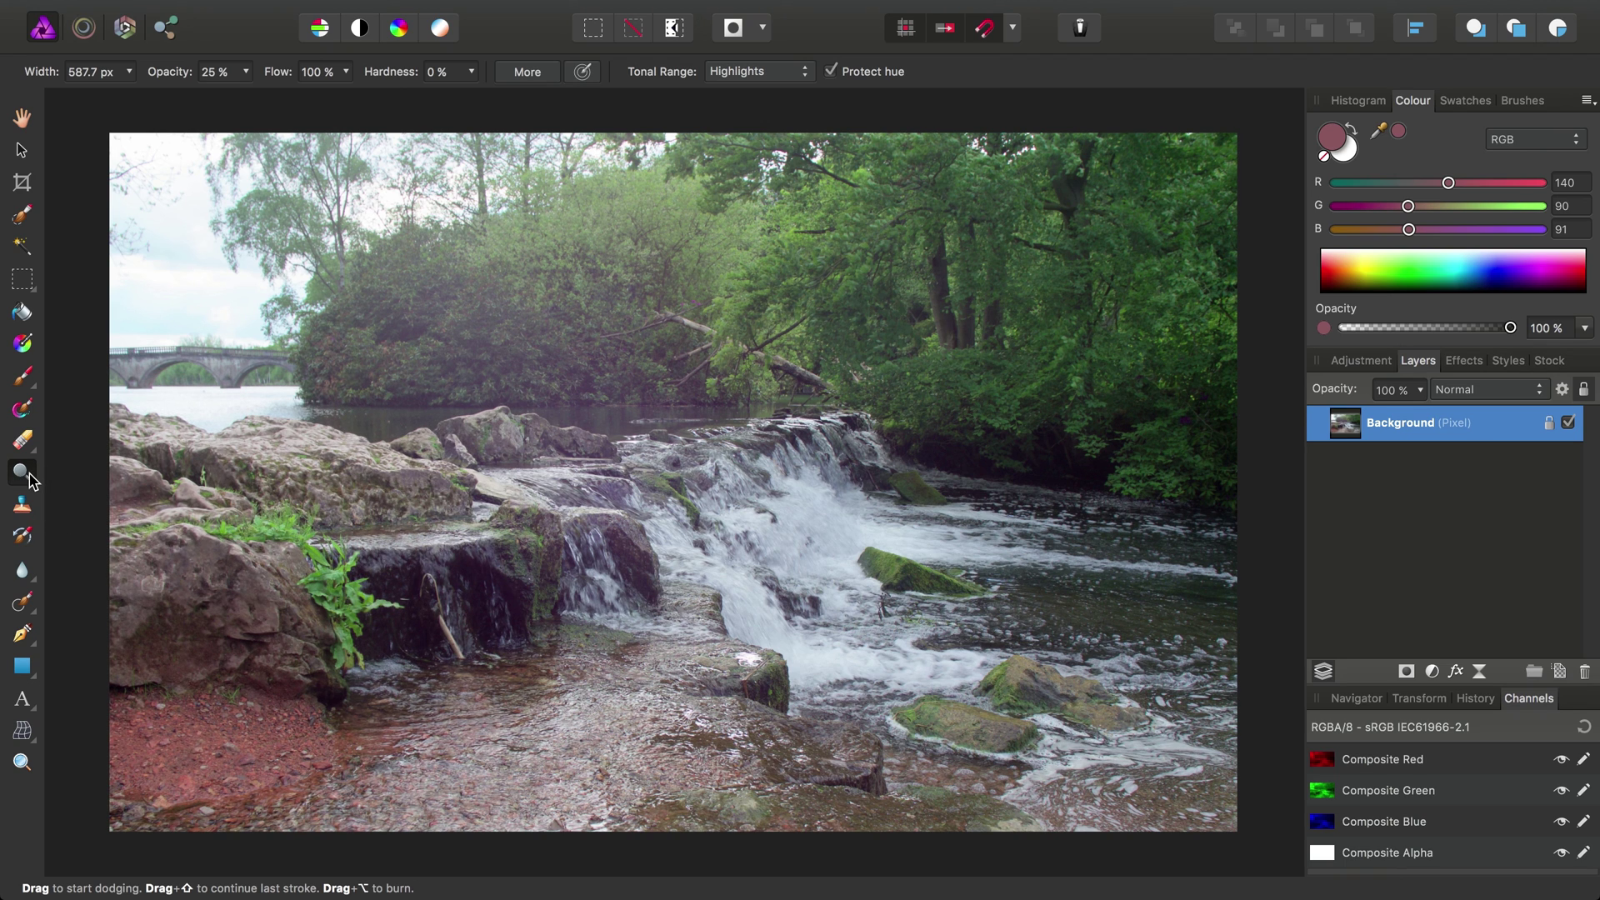
left_click(31, 481)
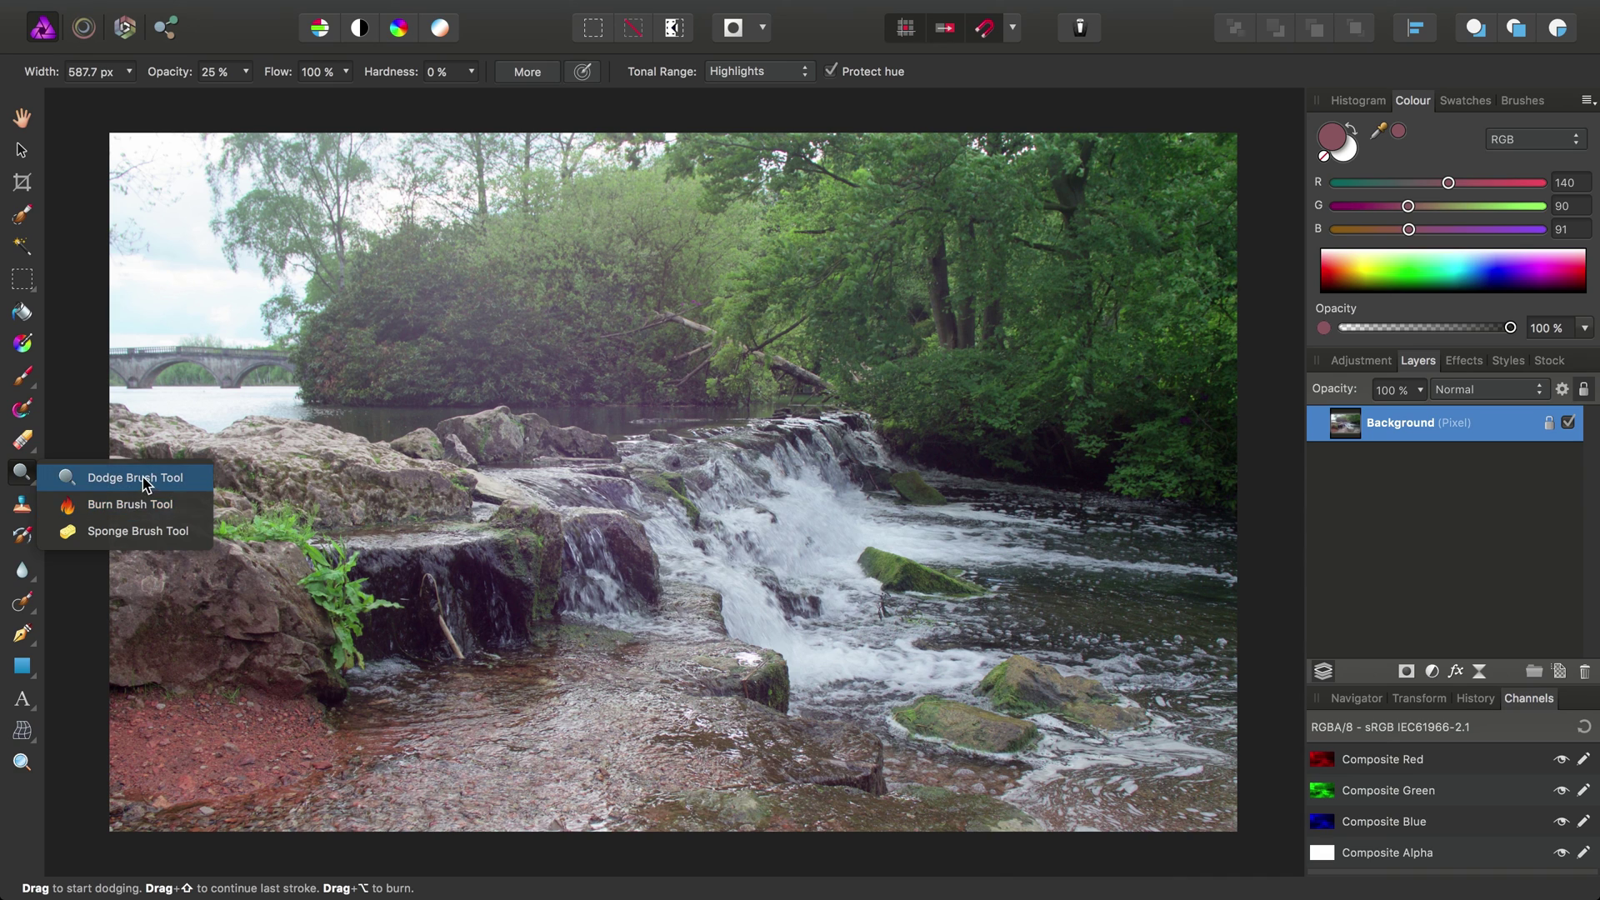
left_click(117, 478)
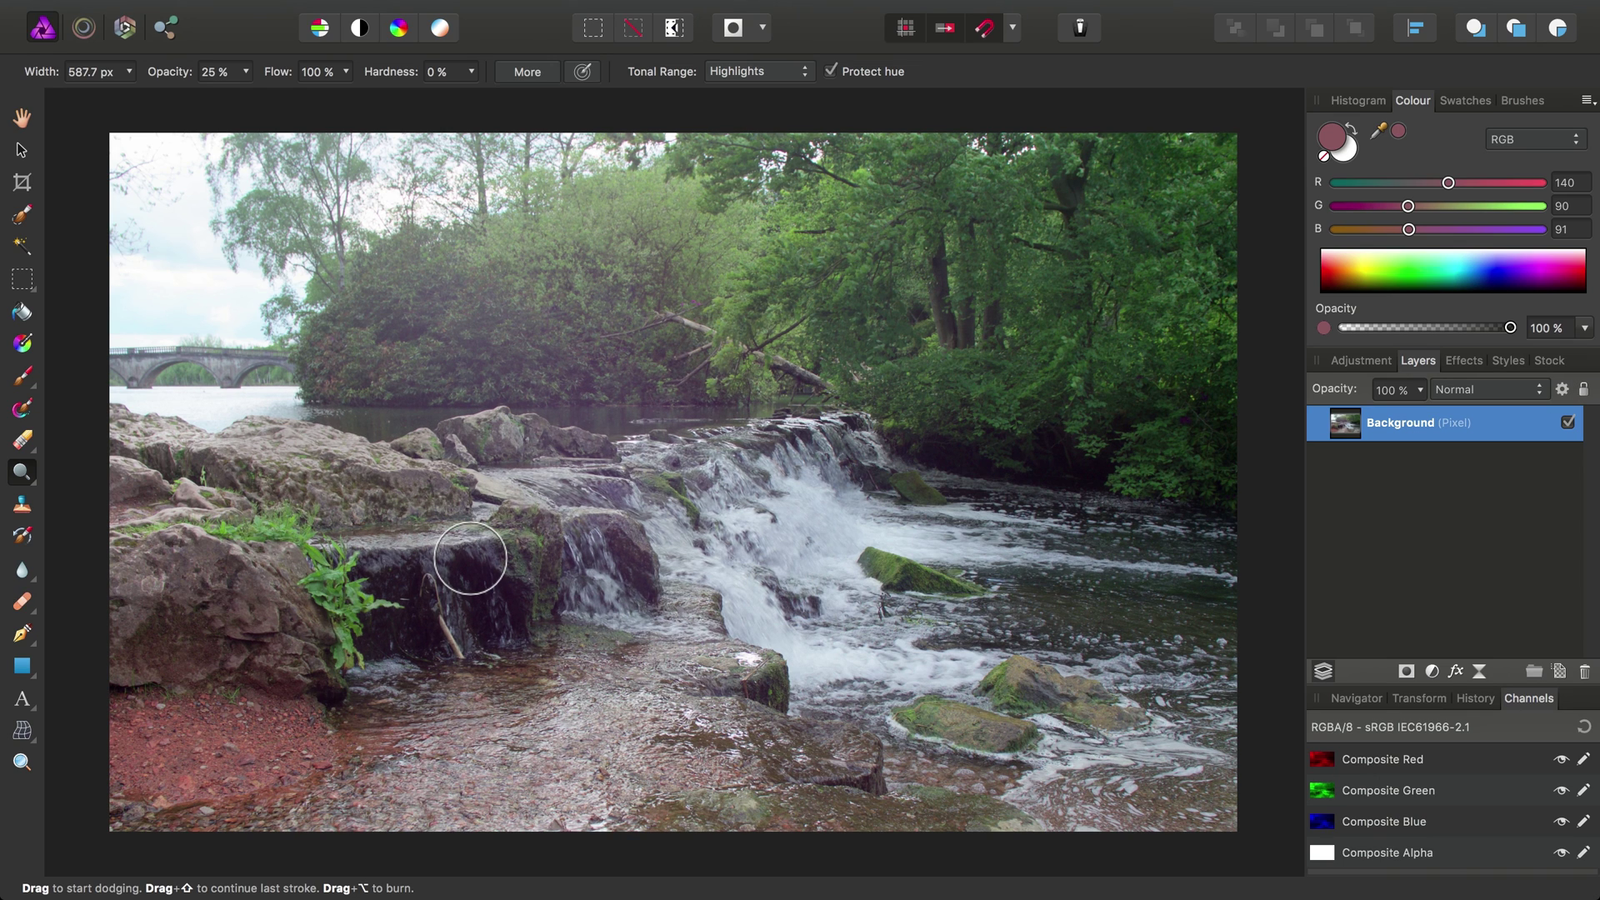
Choose the Rectangle Tool and drag a white rectangle over the upper-left trees, resizing it while drawing
left_click(36, 677)
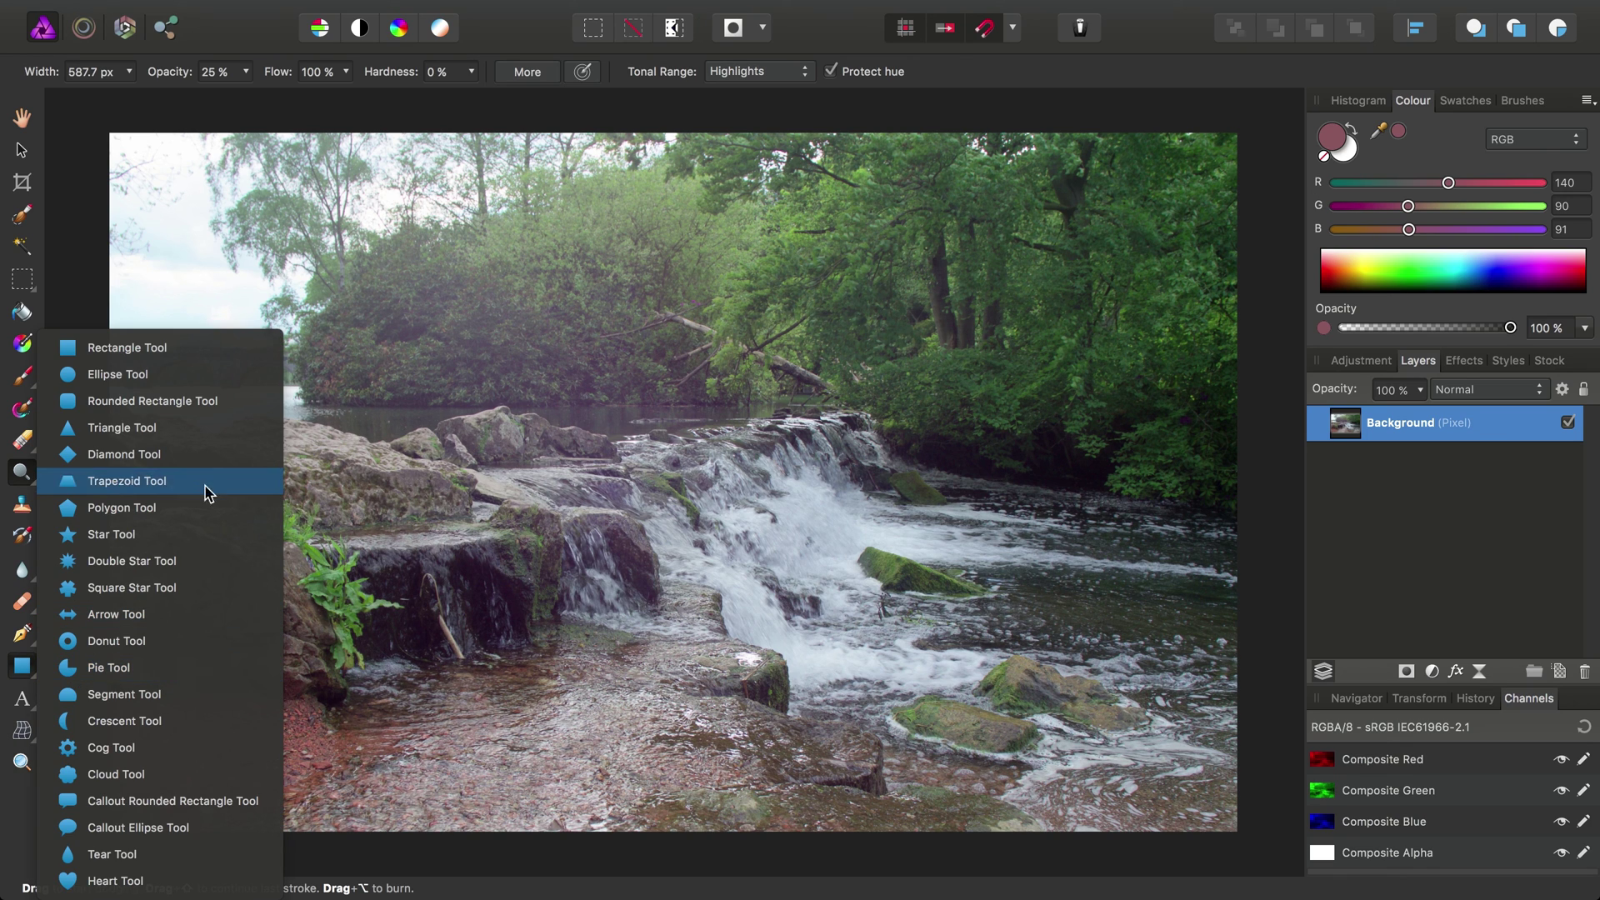
left_click(175, 355)
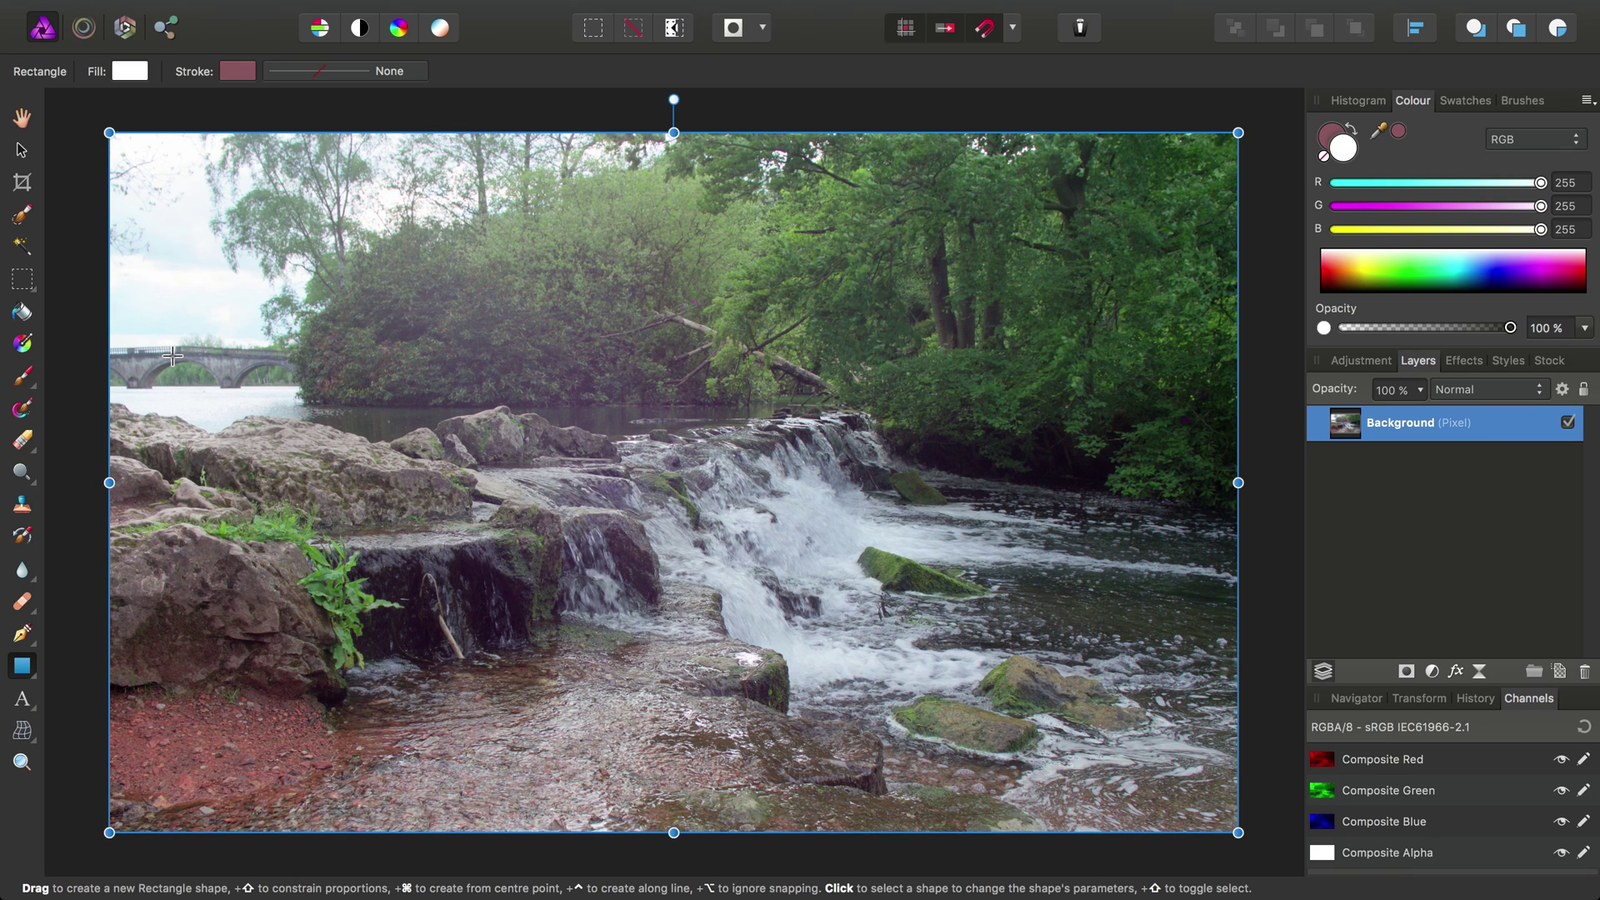
left_click_drag(366, 213, 1042, 704)
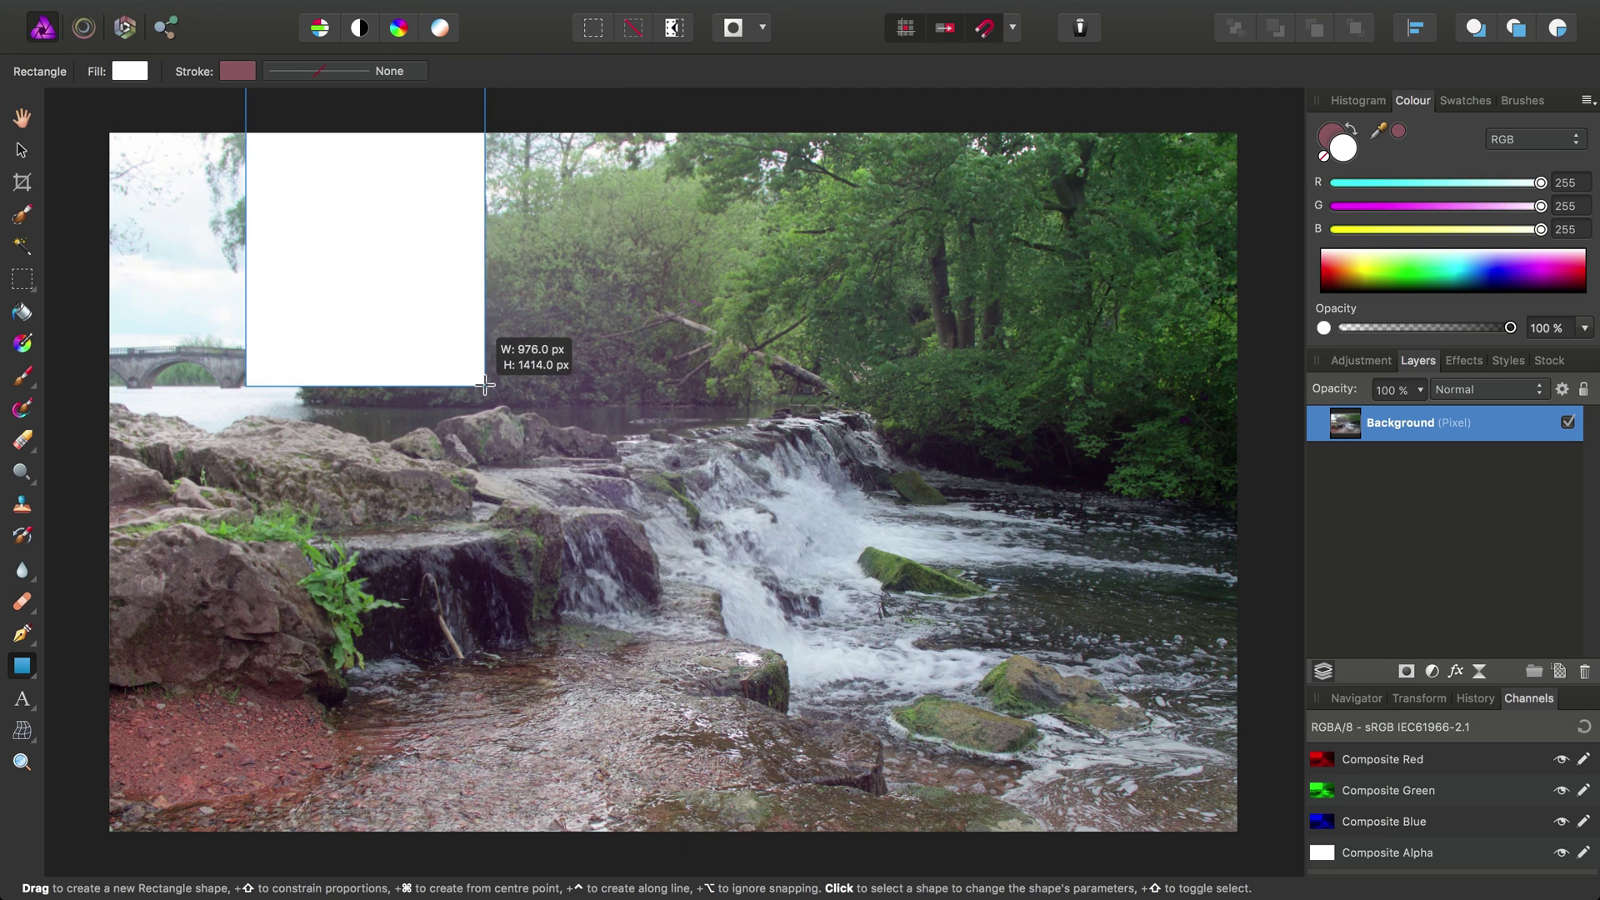
mouse_move(482, 383)
left_mouse_down()
mouse_move(387, 275)
mouse_move(411, 243)
mouse_move(450, 293)
mouse_move(350, 276)
mouse_move(426, 239)
mouse_move(453, 297)
mouse_move(375, 317)
mouse_move(393, 267)
mouse_move(443, 288)
mouse_move(373, 242)
mouse_move(421, 249)
mouse_move(412, 282)
mouse_move(360, 239)
mouse_move(422, 241)
mouse_move(429, 288)
mouse_move(425, 271)
left_mouse_up()
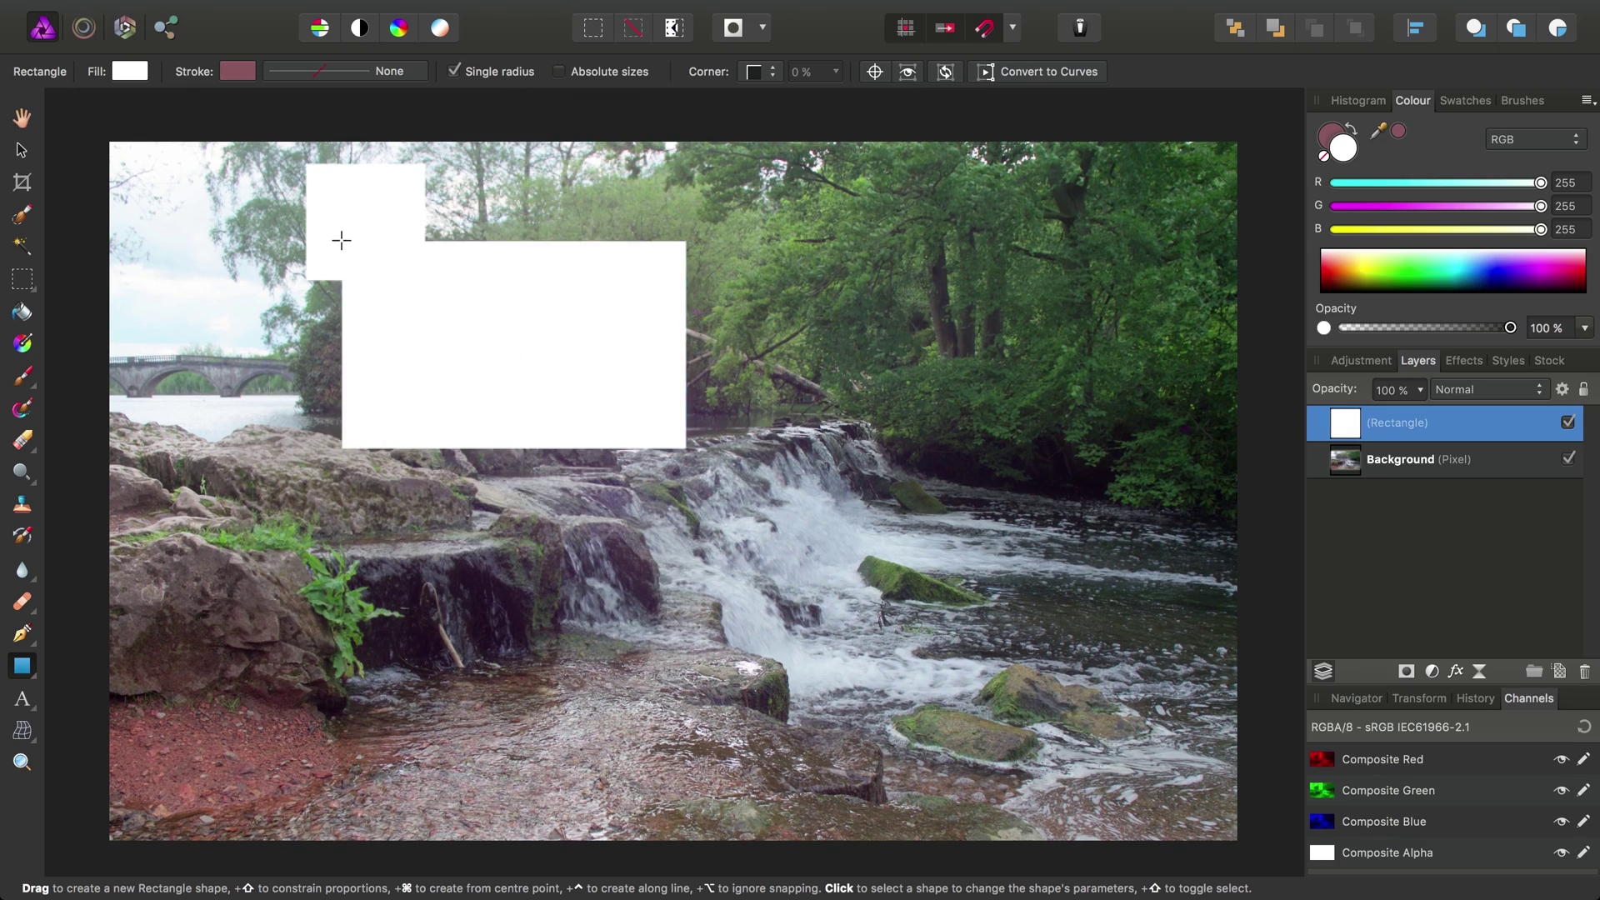
Draw a white rectangle from the upper-left trees across the middle of the waterfall
left_click_drag(339, 239, 309, 165)
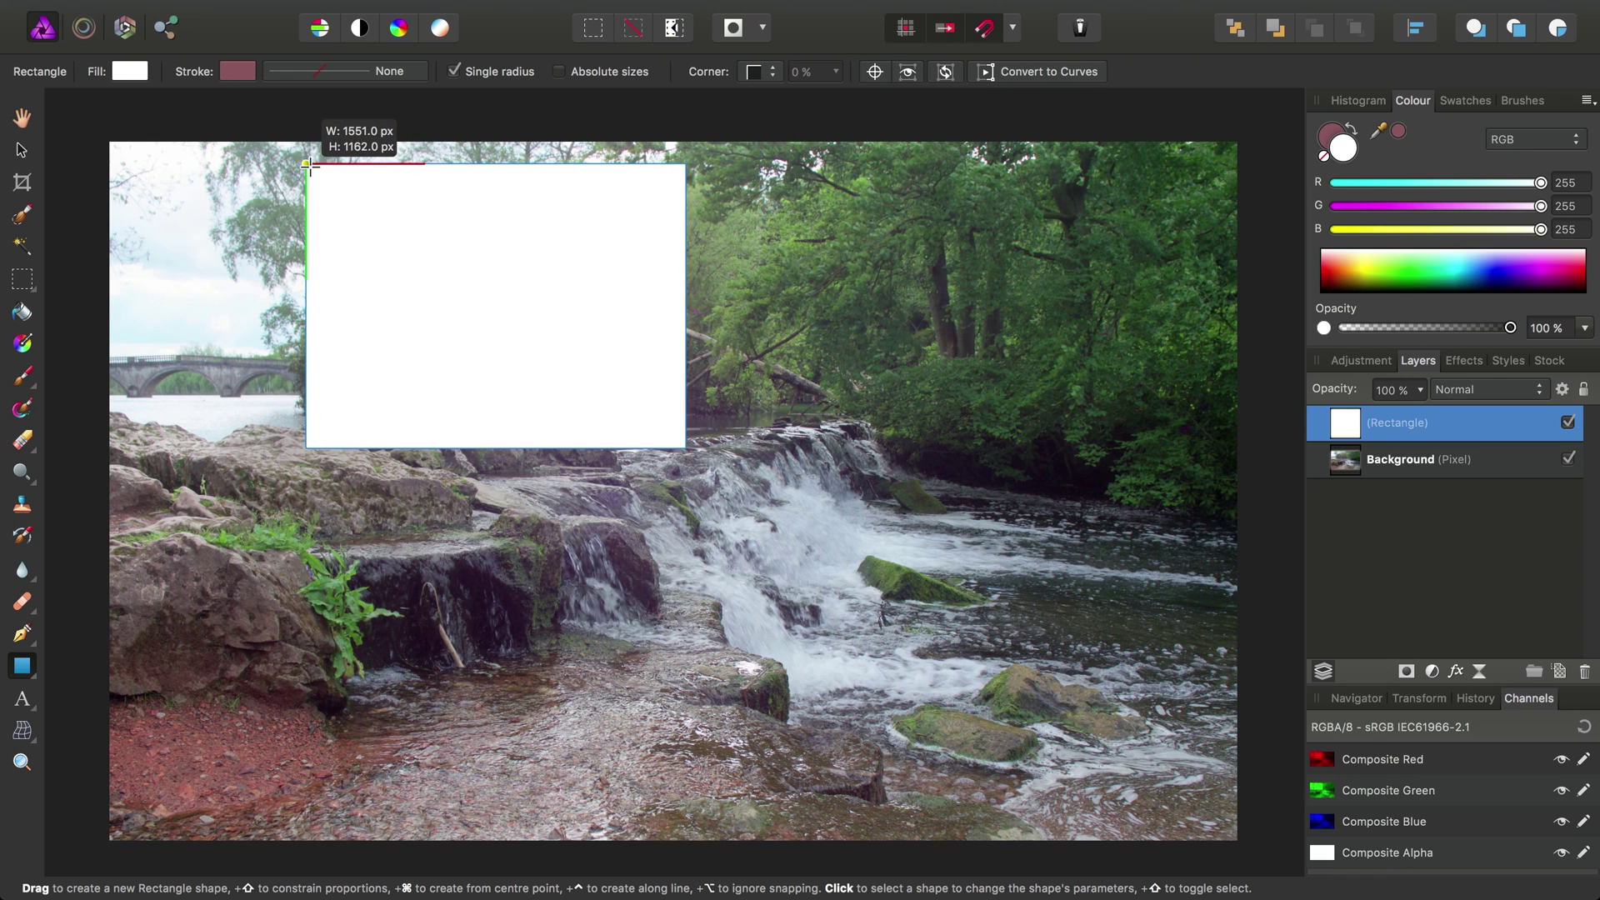
left_click_drag(309, 164, 928, 528)
Select and delete both Rectangle layers in the Layers panel, then switch to the View Tool
scroll(500, 354, "up", 2)
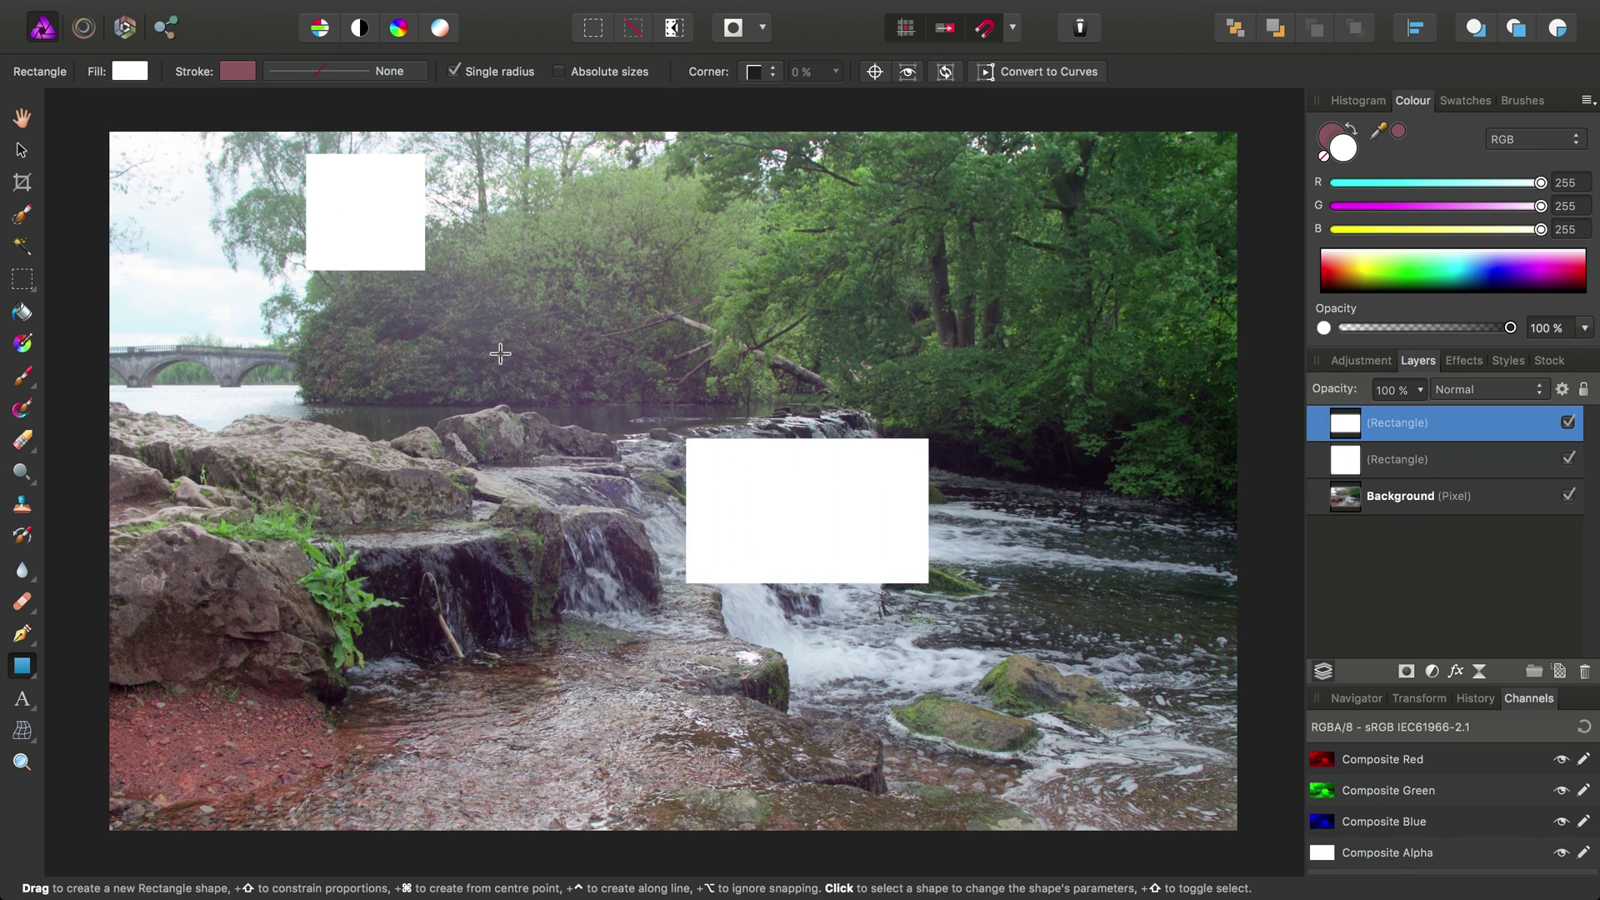
left_click(1444, 471, "shift")
key("Delete")
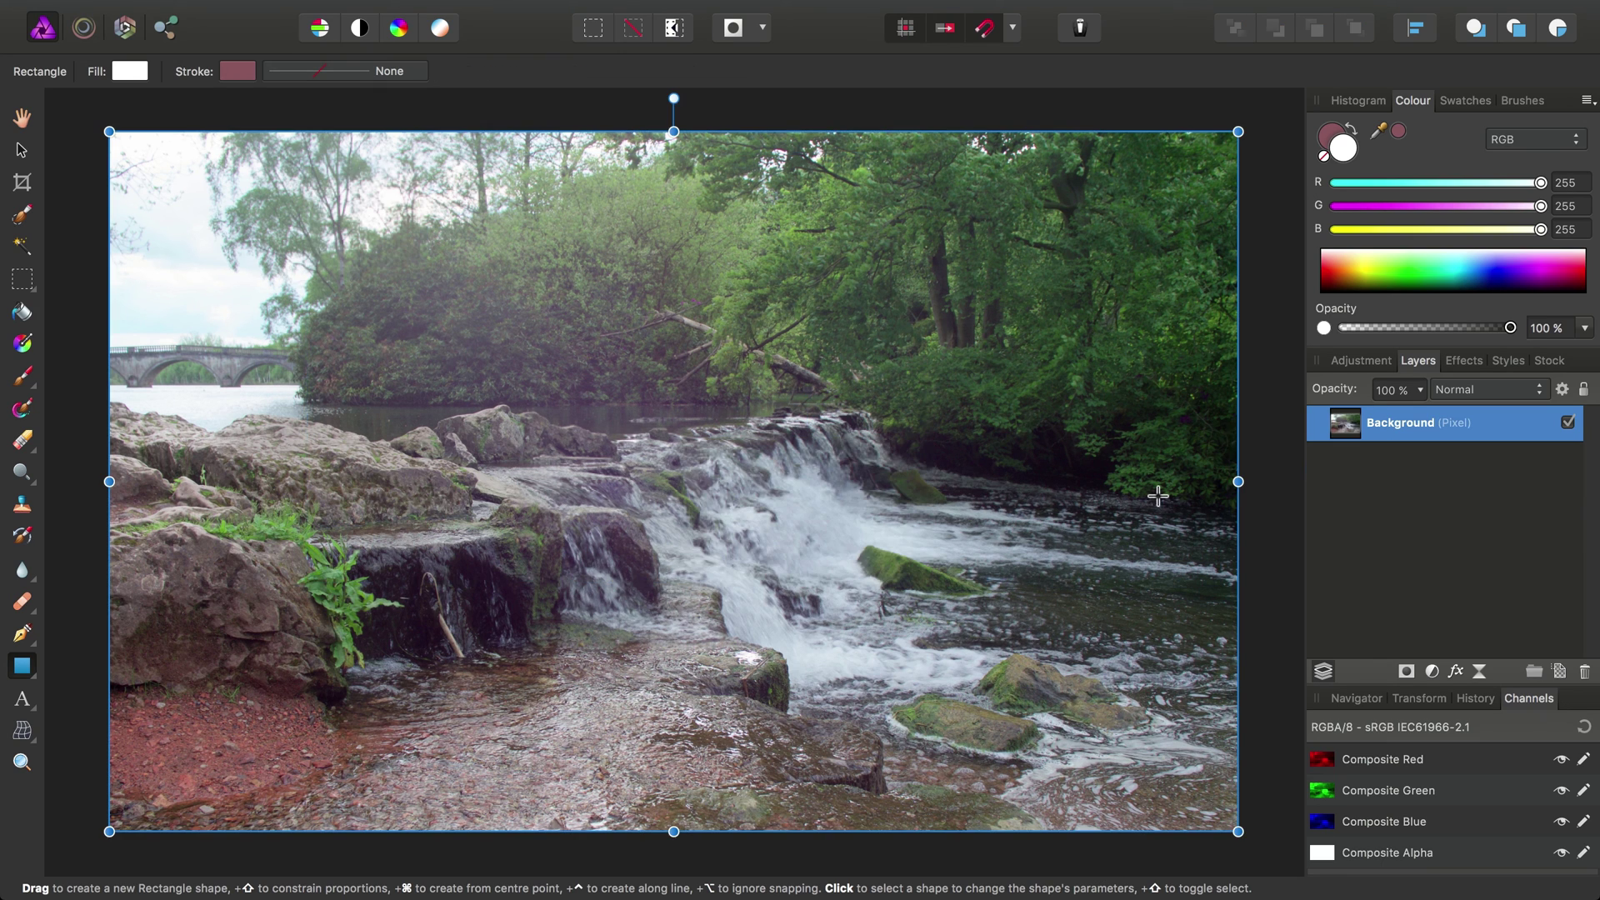
key("h")
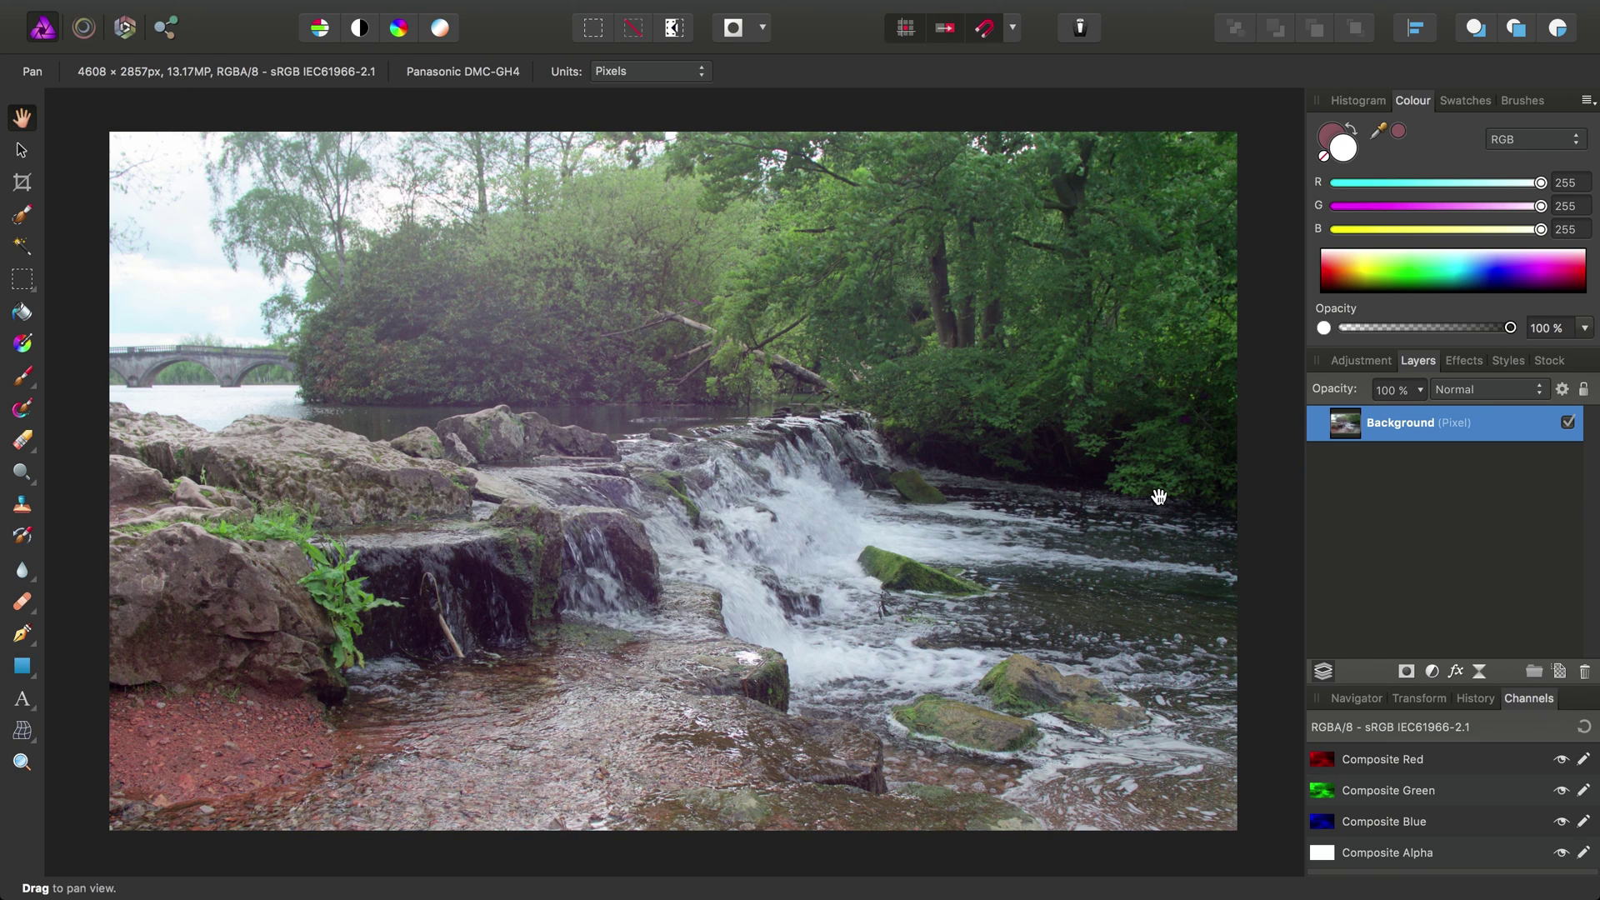